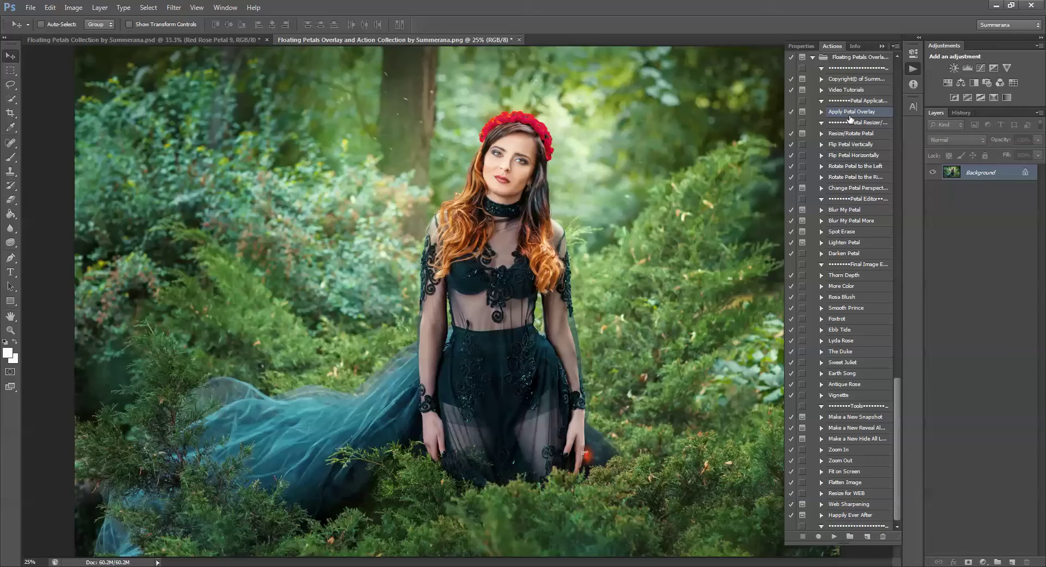
- Play the Apply Petal Overlay action from the Actions panel
{"action": "left_click", "coordinate": [835, 536]}
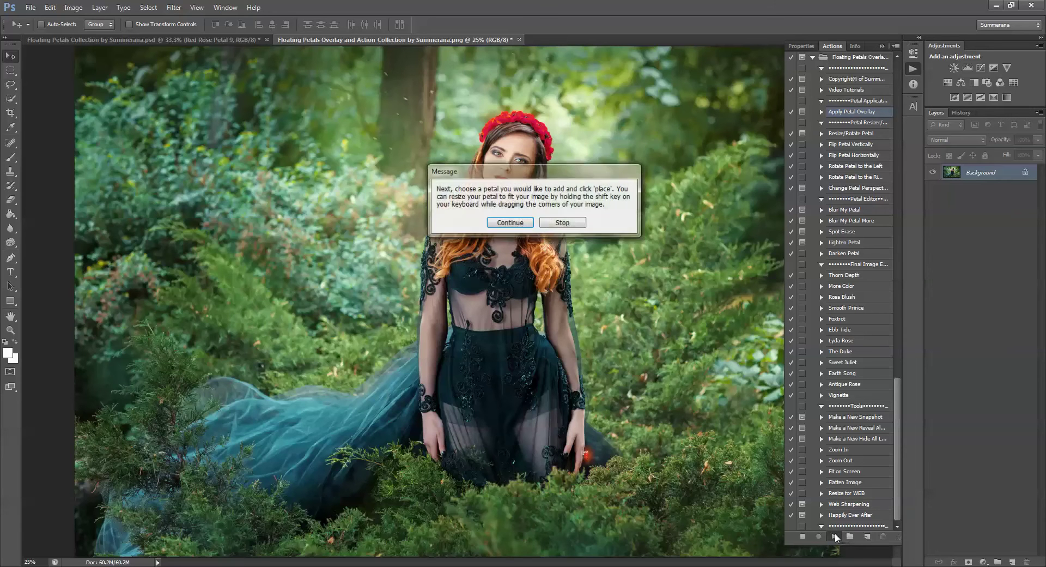
- Continue past the message and place Red Rose Petal 1 into the image
{"action": "left_click", "coordinate": [514, 227]}
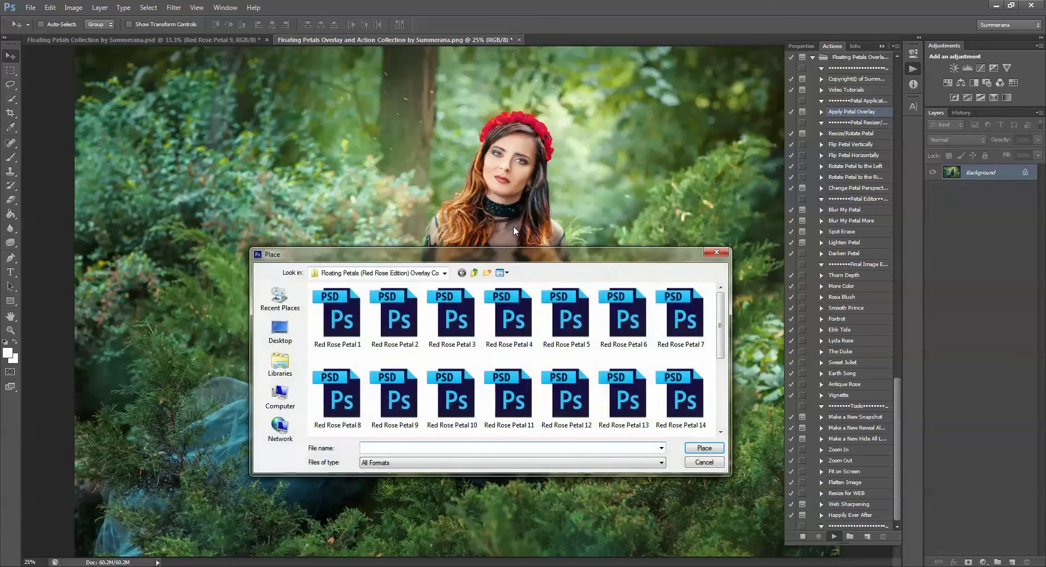
{"action": "left_click", "coordinate": [434, 349]}
{"action": "key", "text": "Right"}
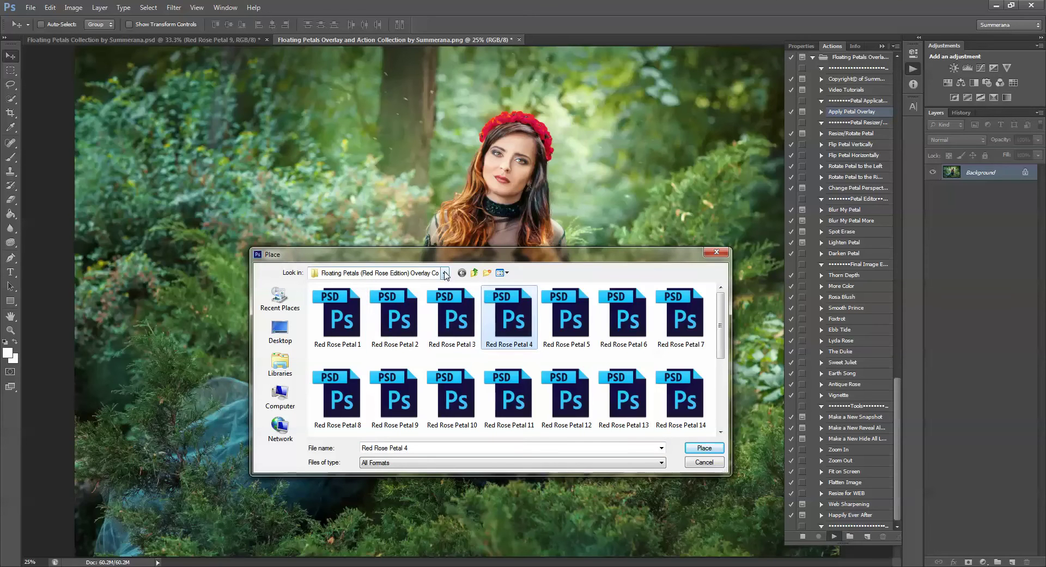
{"action": "left_click", "coordinate": [581, 407]}
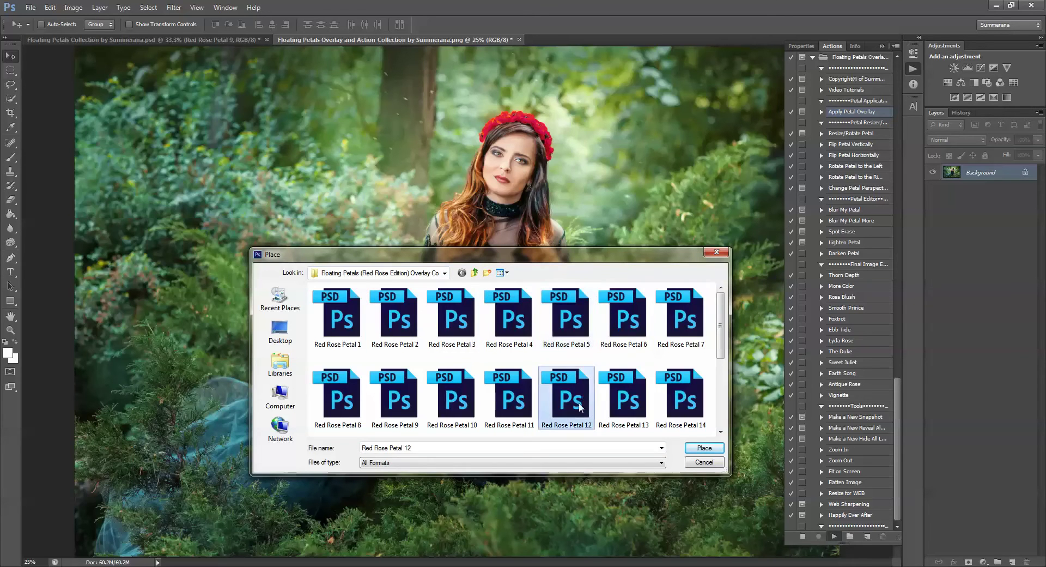
{"action": "key", "text": "Home"}
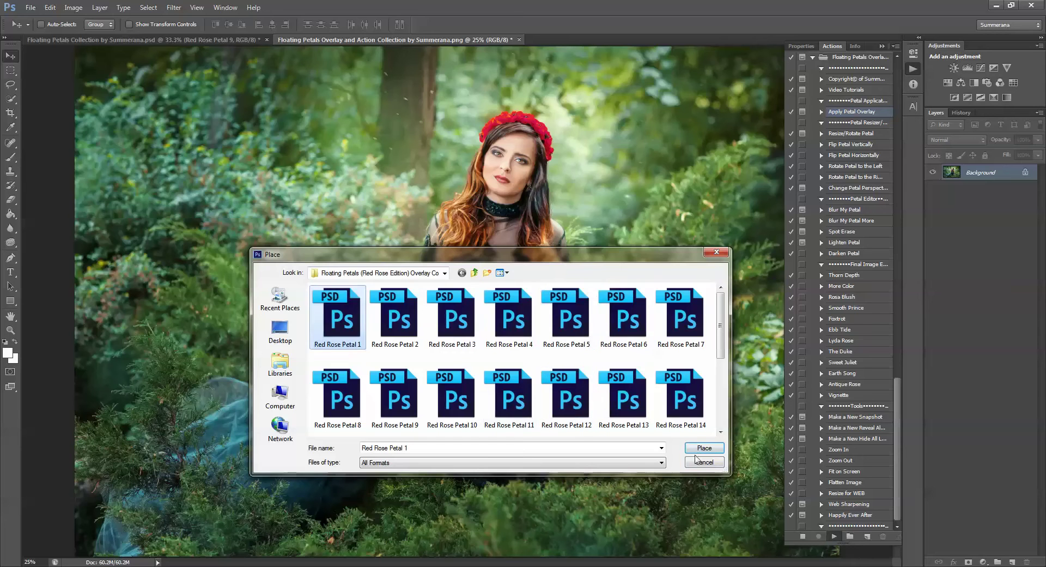
{"action": "left_click", "coordinate": [701, 448]}
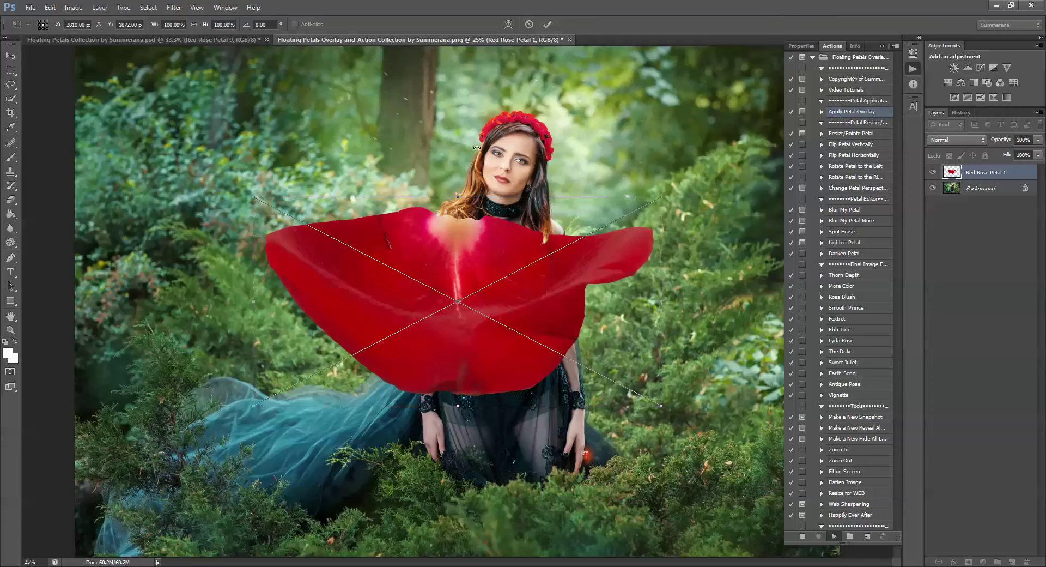
- Shrink Red Rose Petal 1 to about 15%, tilt it slightly, and commit it left of the woman
{"action": "left_click_drag", "start_coordinate": [661, 197], "coordinate": [309, 289]}
{"action": "mouse_move", "coordinate": [354, 337]}
{"action": "left_mouse_down"}
{"action": "mouse_move", "coordinate": [363, 368]}
{"action": "mouse_move", "coordinate": [338, 305]}
{"action": "mouse_move", "coordinate": [354, 353]}
{"action": "left_mouse_up"}
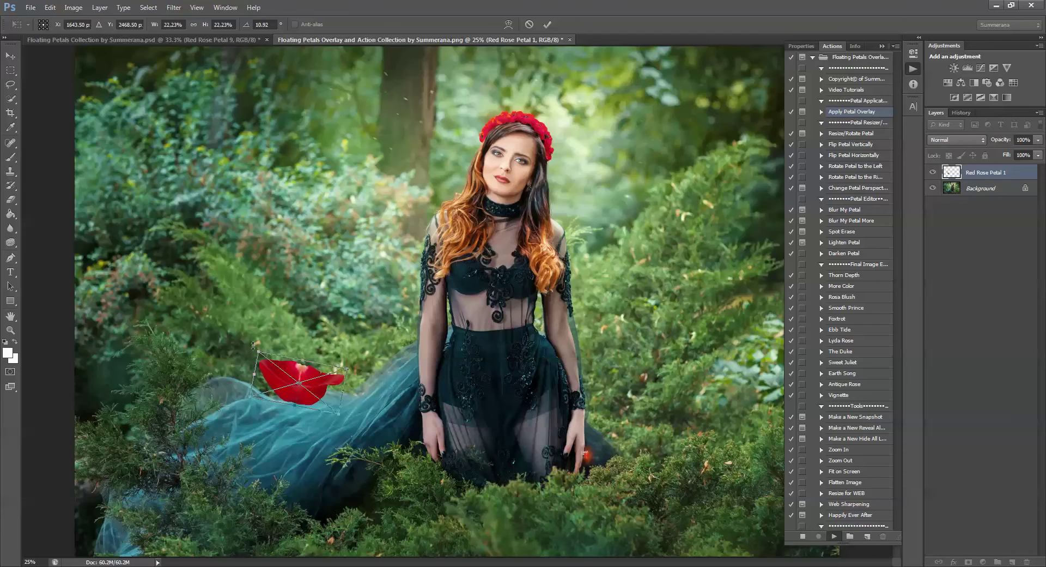
{"action": "left_click_drag", "start_coordinate": [258, 349], "coordinate": [304, 259]}
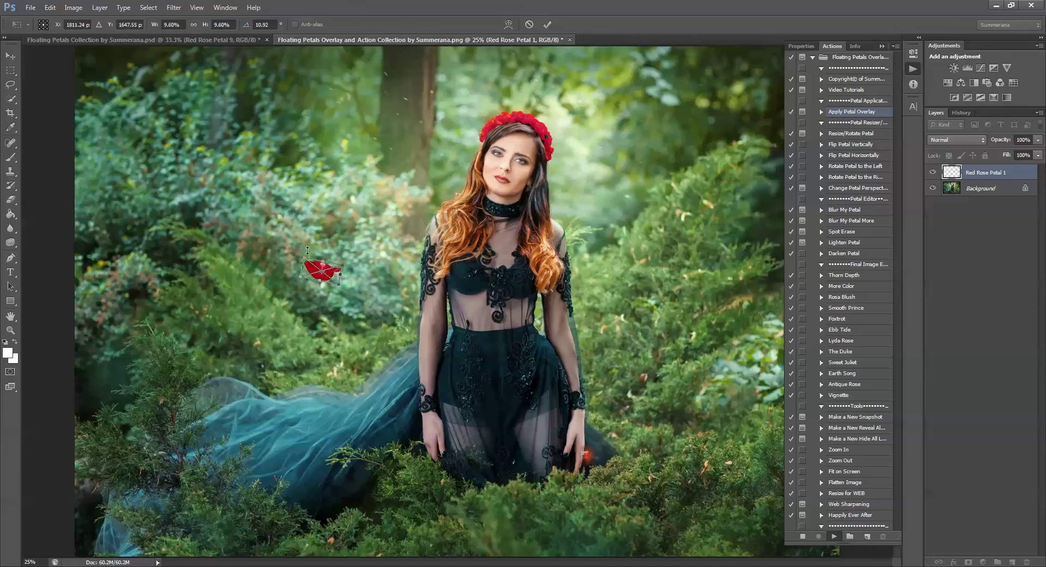
{"action": "left_click", "coordinate": [547, 24]}
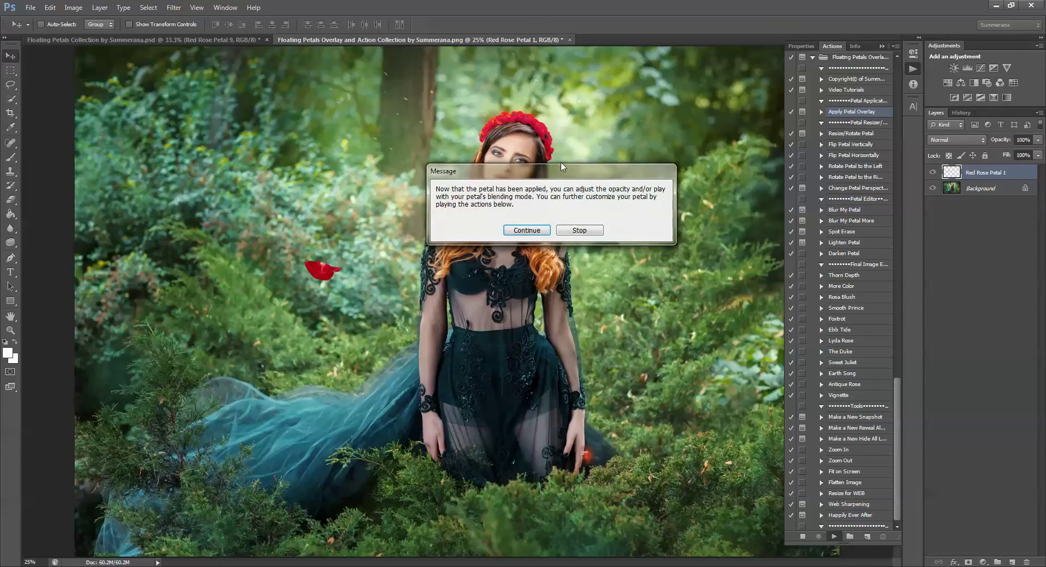
- Rerun Apply Petal Overlay, try Red Rose Petal 6 at about 25% size, then discard it
{"action": "left_click", "coordinate": [526, 230]}
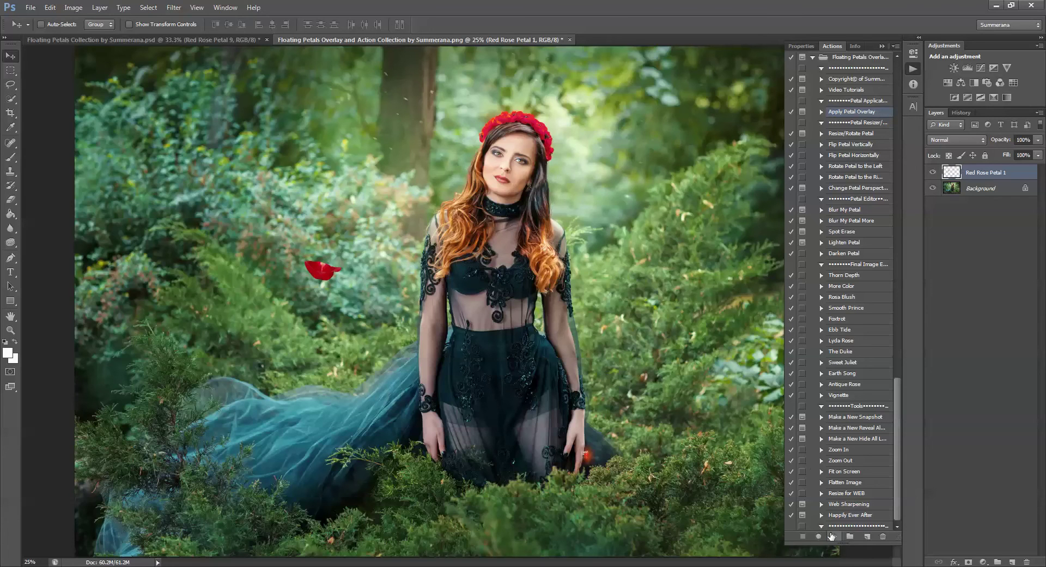
{"action": "left_click", "coordinate": [834, 536]}
{"action": "left_click", "coordinate": [532, 222]}
{"action": "left_click", "coordinate": [616, 318]}
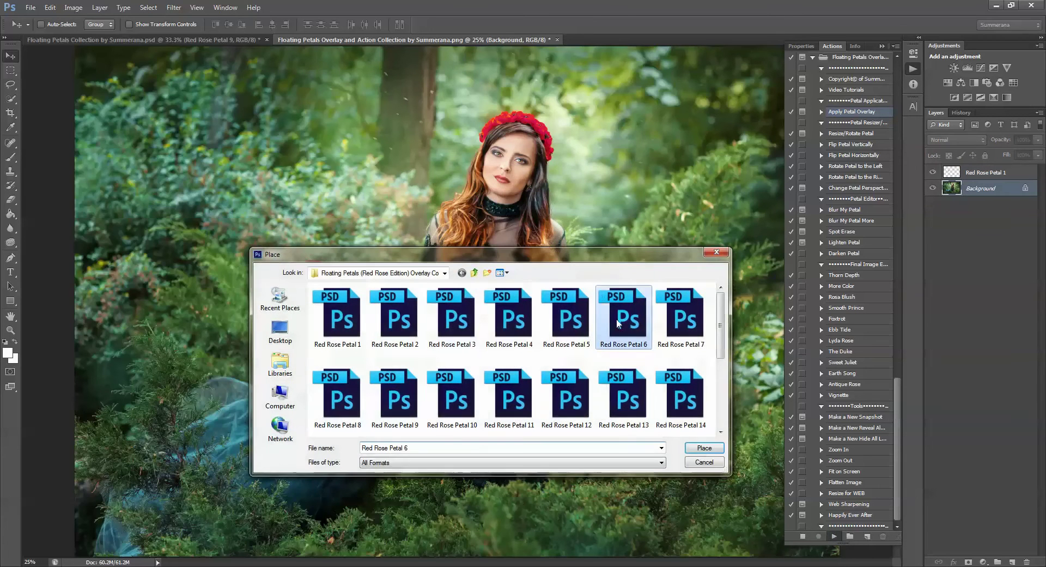
{"action": "left_click", "coordinate": [700, 448]}
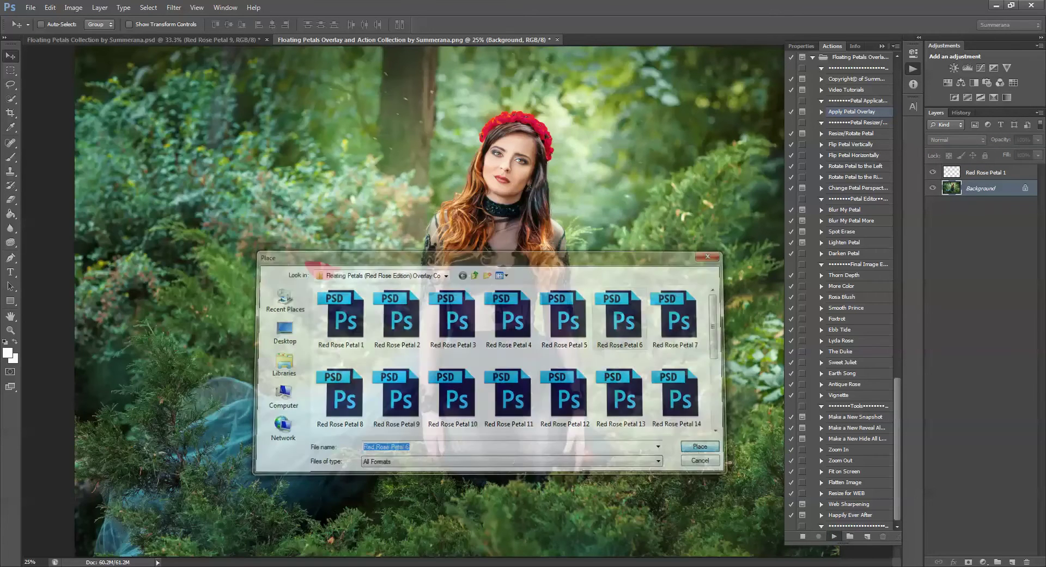
{"action": "left_click_drag", "start_coordinate": [662, 108], "coordinate": [356, 394]}
{"action": "left_click_drag", "start_coordinate": [301, 425], "coordinate": [696, 243]}
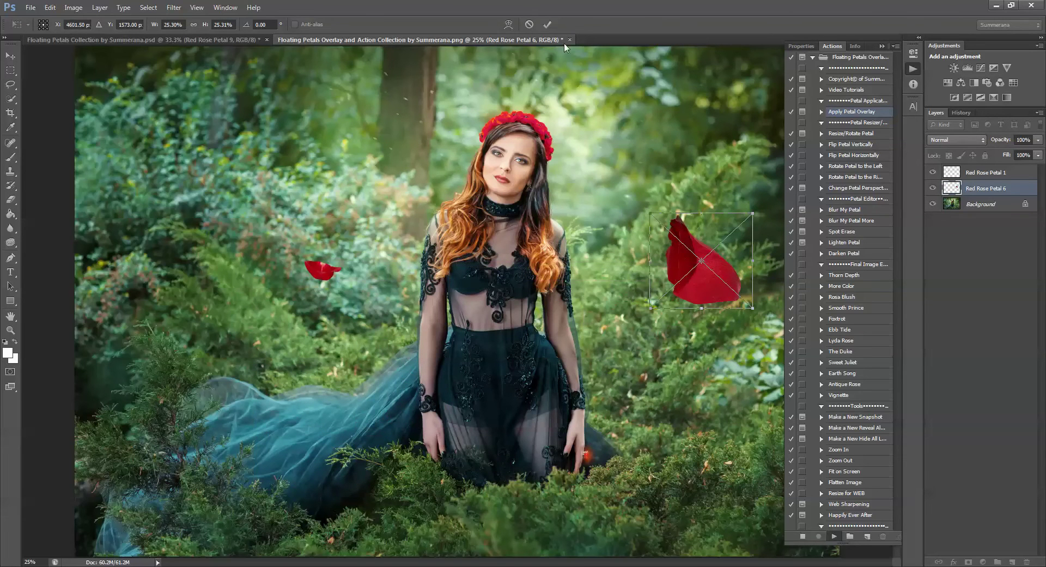
{"action": "left_click", "coordinate": [527, 28]}
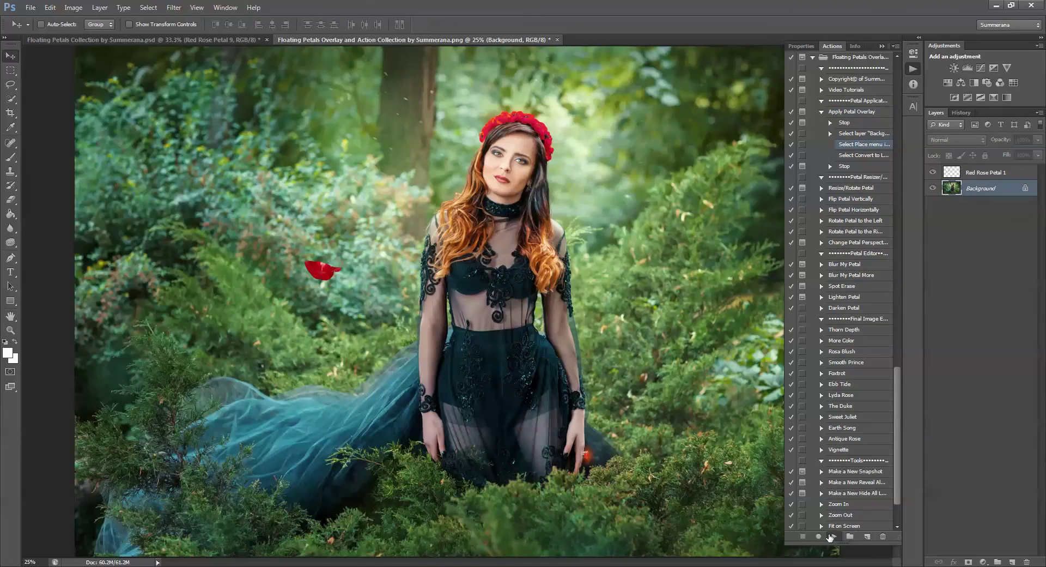
- Place Red Rose Petal 18 at about 19% size on the bushes right of the woman
{"action": "scroll", "coordinate": [542, 362], "scroll_direction": "down", "scroll_amount": 3}
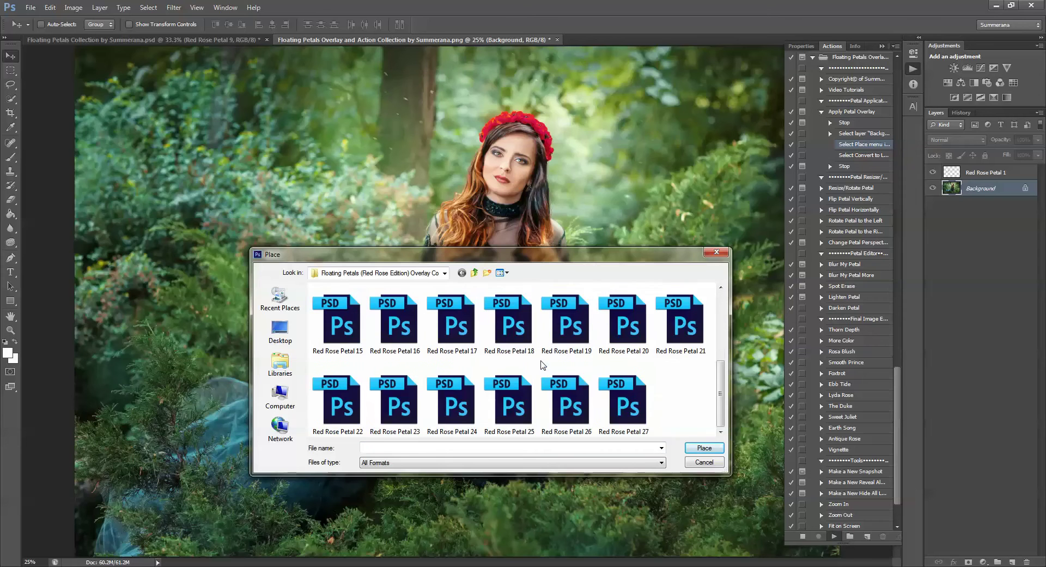
{"action": "left_click", "coordinate": [529, 348]}
{"action": "left_click", "coordinate": [704, 447]}
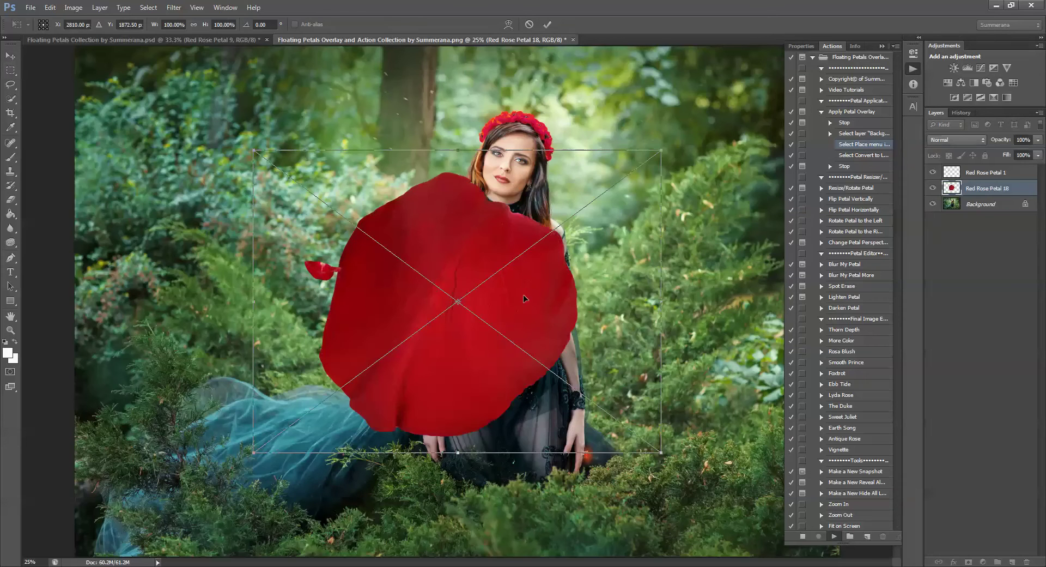
{"action": "left_click_drag", "start_coordinate": [663, 157], "coordinate": [310, 342]}
{"action": "left_click_drag", "start_coordinate": [299, 419], "coordinate": [735, 243]}
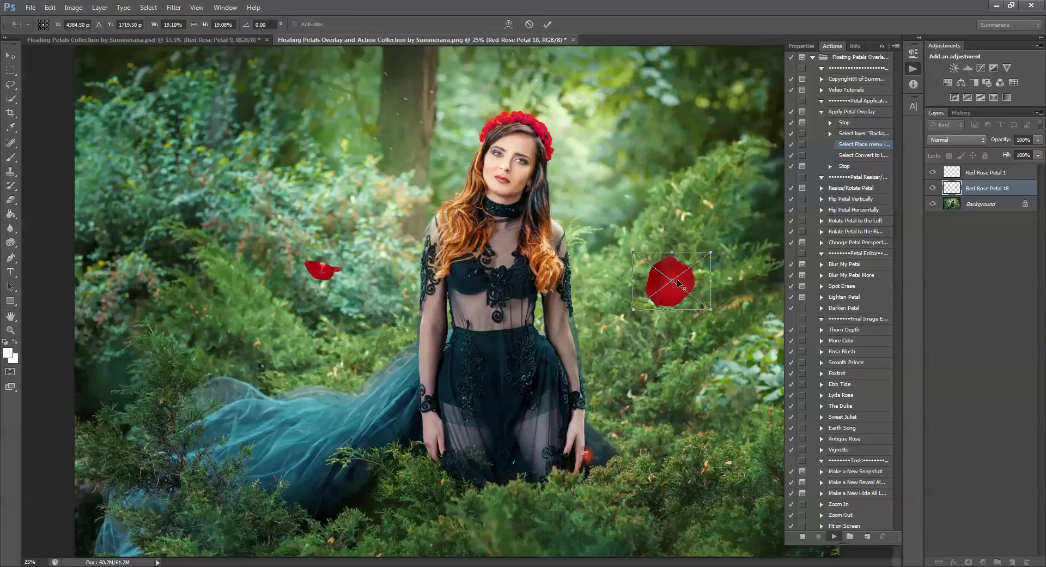
{"action": "left_click_drag", "start_coordinate": [673, 270], "coordinate": [676, 317]}
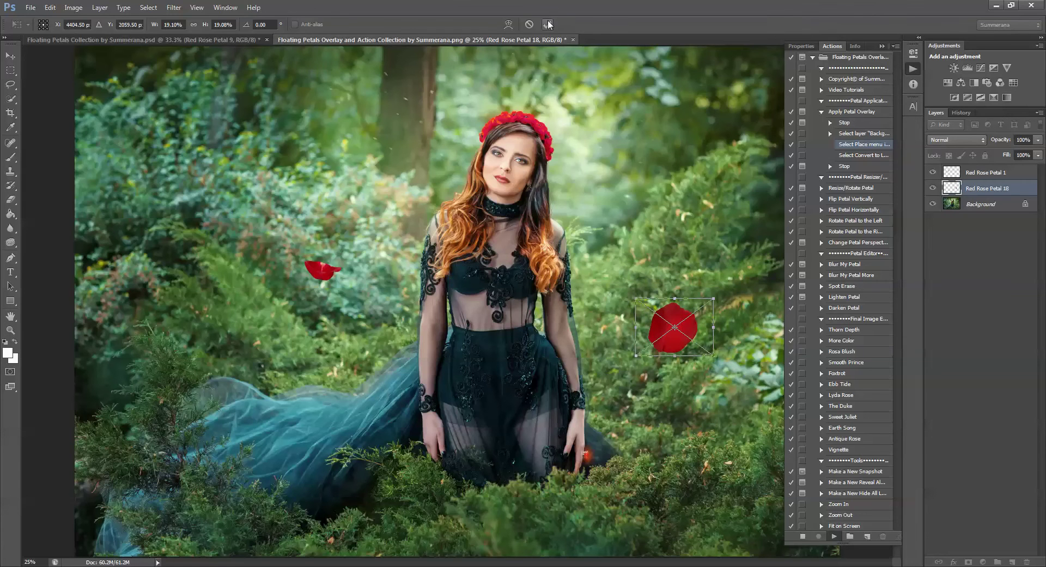
{"action": "left_click", "coordinate": [548, 24]}
{"action": "left_click", "coordinate": [522, 229]}
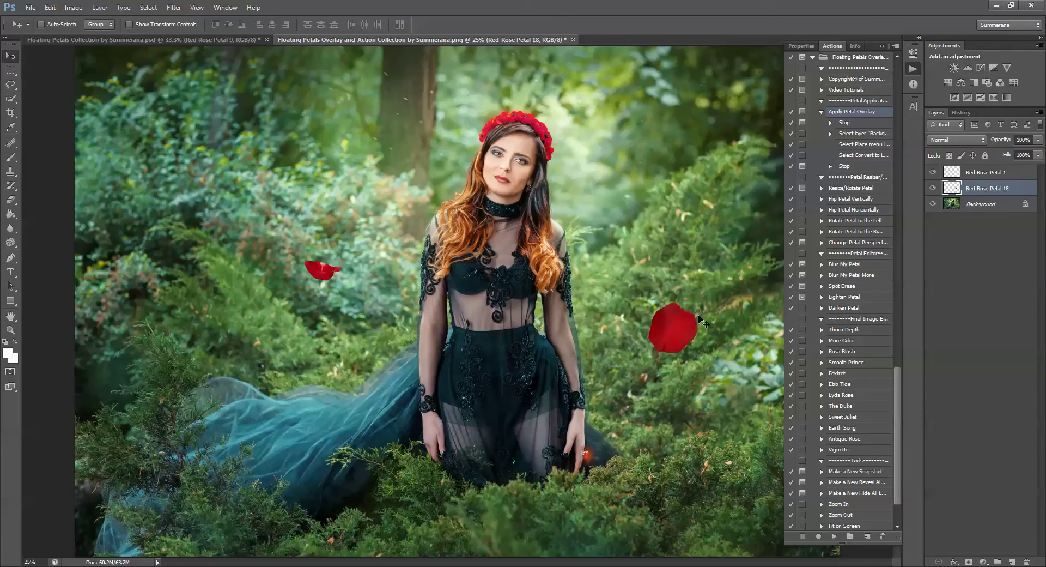
- Collapse the petal overlay steps and browse the petal adjustment actions
{"action": "left_click", "coordinate": [822, 111]}
{"action": "left_click", "coordinate": [856, 137]}
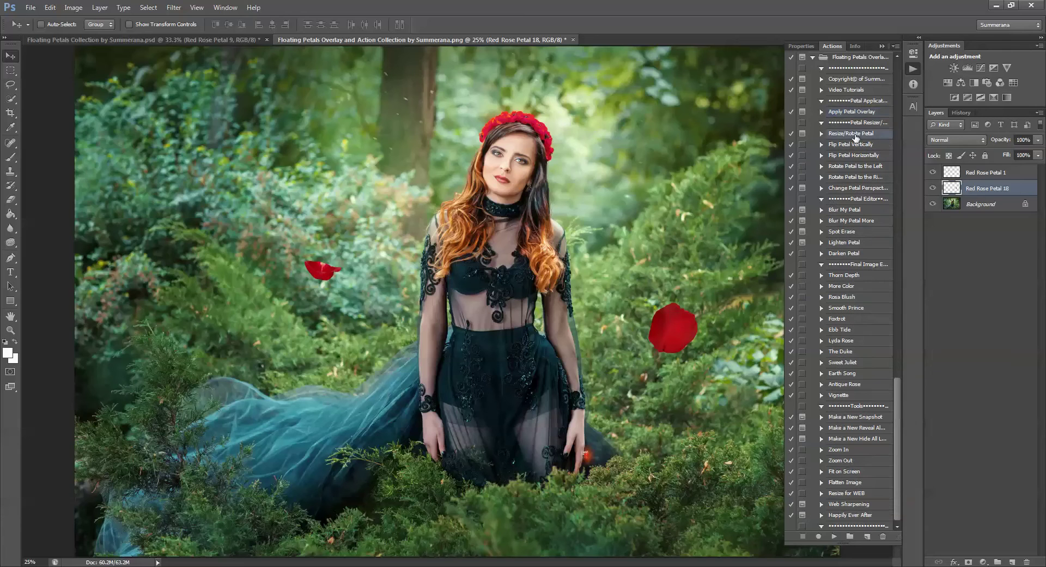
{"action": "left_click", "coordinate": [842, 221]}
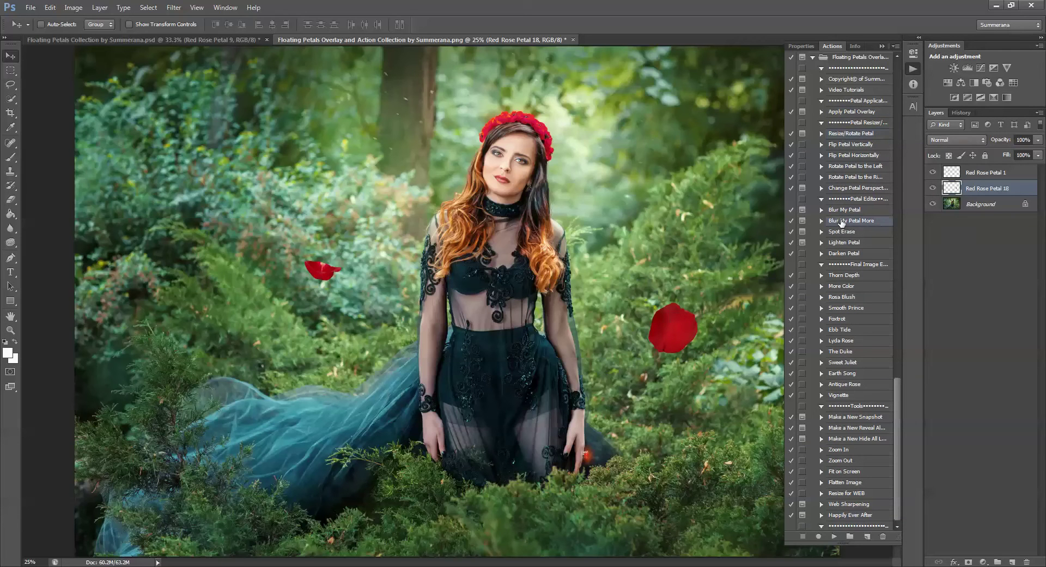
{"action": "left_click", "coordinate": [858, 143]}
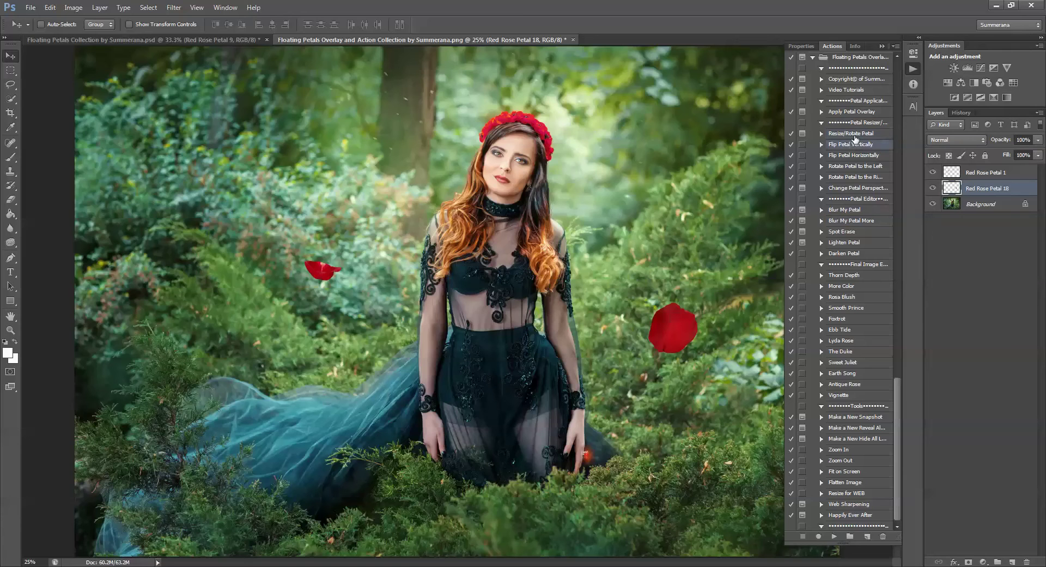
{"action": "left_click", "coordinate": [853, 156]}
{"action": "left_click", "coordinate": [853, 167]}
{"action": "left_click", "coordinate": [854, 177]}
{"action": "left_click", "coordinate": [851, 188]}
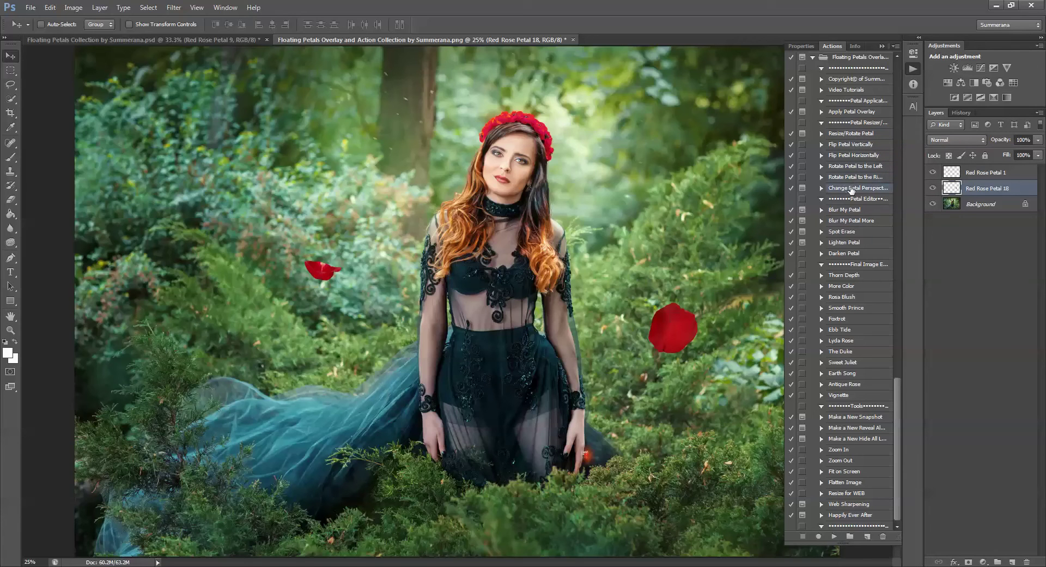
- Toggle the petal layers' visibility to identify them, then select Red Rose Petal 18
{"action": "left_click", "coordinate": [956, 175]}
{"action": "left_click", "coordinate": [955, 191]}
{"action": "left_click", "coordinate": [969, 173]}
{"action": "left_click", "coordinate": [969, 188]}
{"action": "left_click", "coordinate": [973, 173]}
{"action": "left_click", "coordinate": [970, 188]}
{"action": "left_click", "coordinate": [947, 175]}
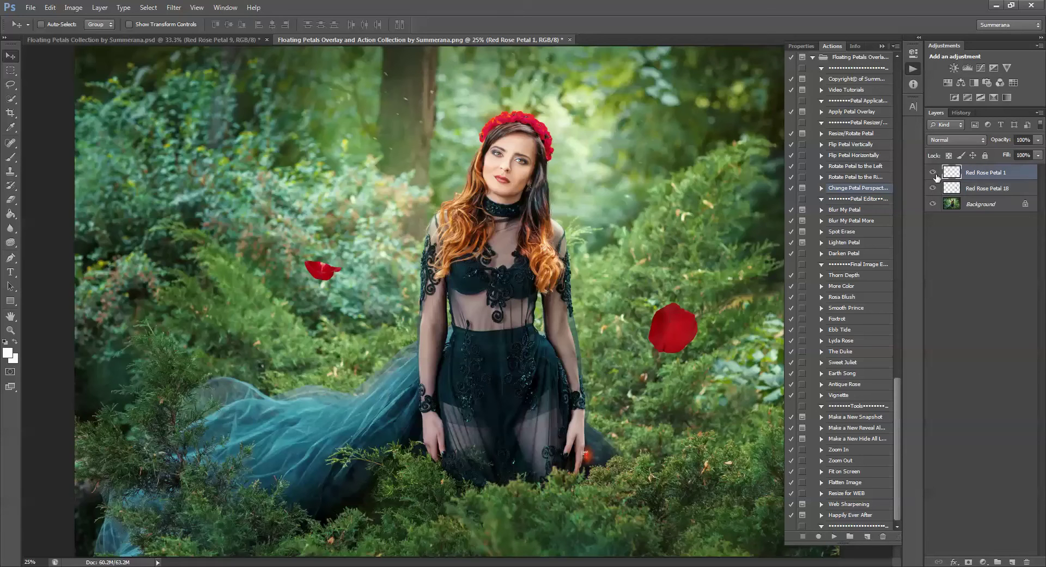
{"action": "left_click", "coordinate": [933, 172]}
{"action": "left_click", "coordinate": [933, 172]}
{"action": "left_click", "coordinate": [933, 188]}
{"action": "left_click", "coordinate": [934, 188]}
{"action": "left_click", "coordinate": [954, 188]}
{"action": "left_click", "coordinate": [933, 188]}
{"action": "left_click", "coordinate": [933, 188]}
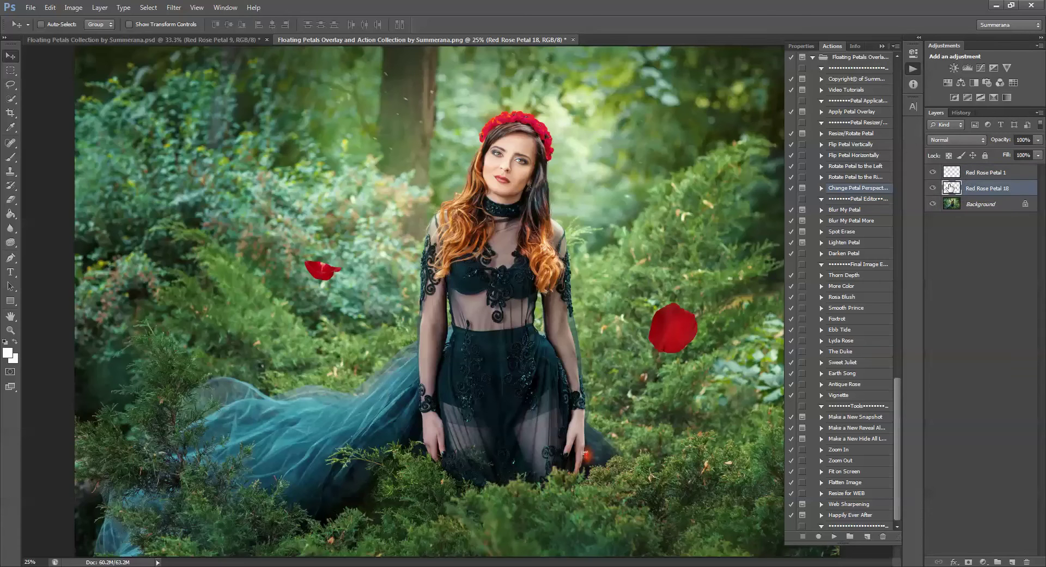
- Run the Blur My Petal More action
{"action": "left_click", "coordinate": [852, 211]}
{"action": "left_click", "coordinate": [853, 220]}
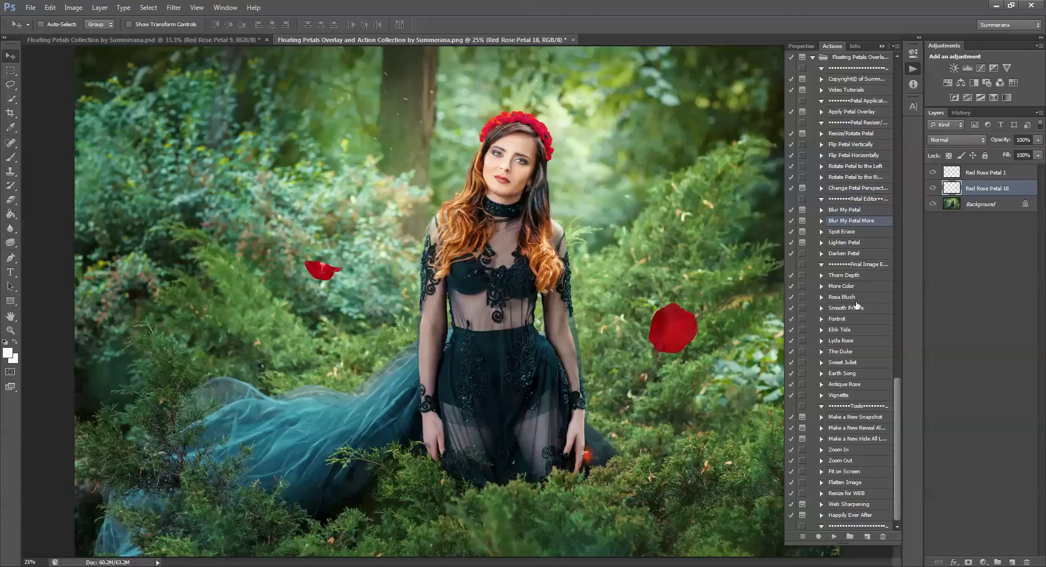
{"action": "left_click", "coordinate": [834, 536]}
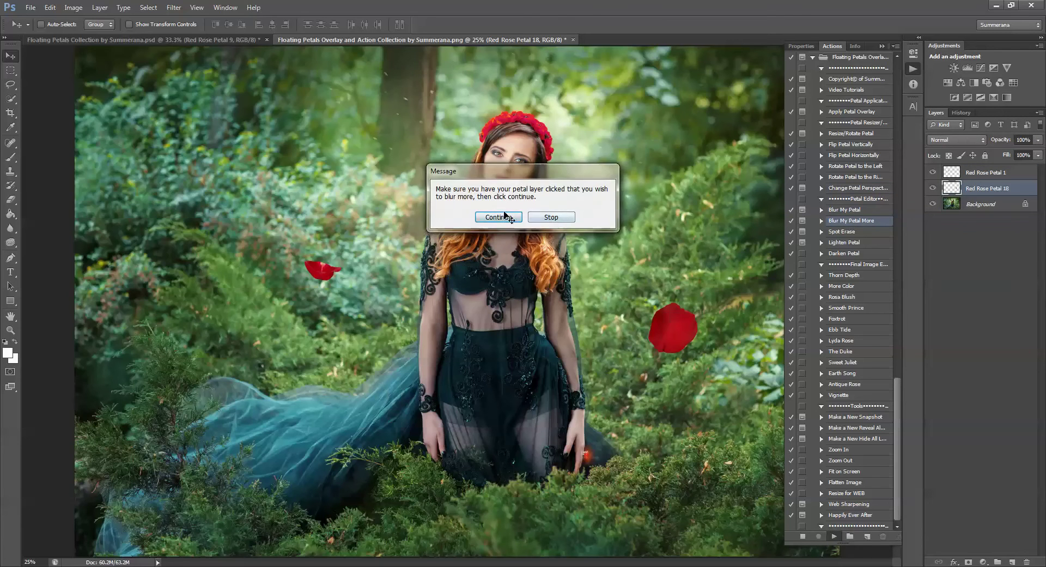
- Blur the right petal by running Blur My Petal More three times
{"action": "left_click", "coordinate": [505, 215]}
{"action": "left_click", "coordinate": [835, 537]}
{"action": "left_click", "coordinate": [498, 216]}
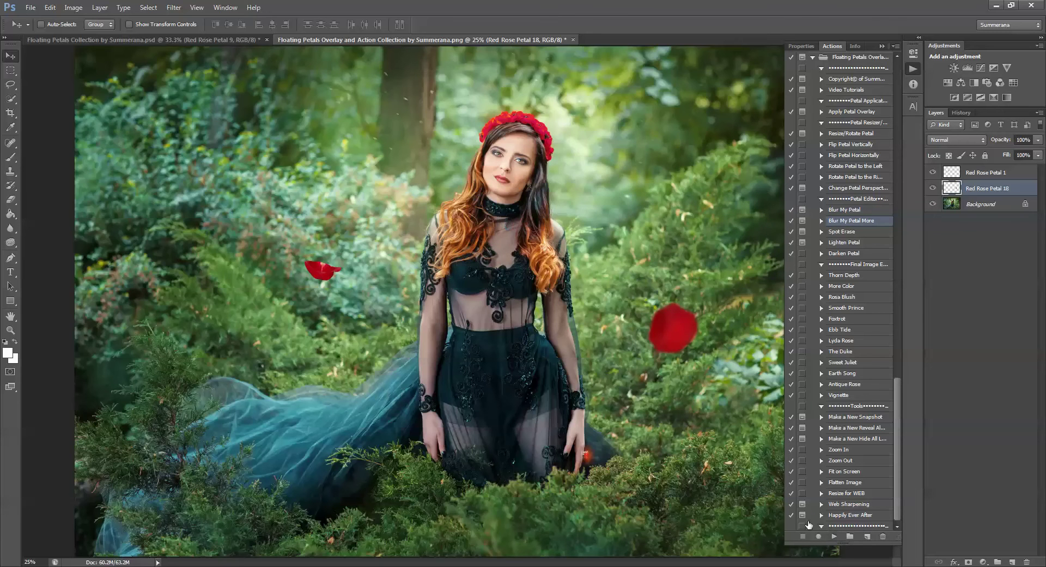
{"action": "left_click", "coordinate": [834, 536]}
{"action": "left_click", "coordinate": [501, 214]}
- Browse to the Spot Erase and Lighten Petal actions and select the Red Rose Petal 1 layer
{"action": "left_click", "coordinate": [845, 232]}
{"action": "left_click", "coordinate": [848, 222]}
{"action": "left_click", "coordinate": [852, 233]}
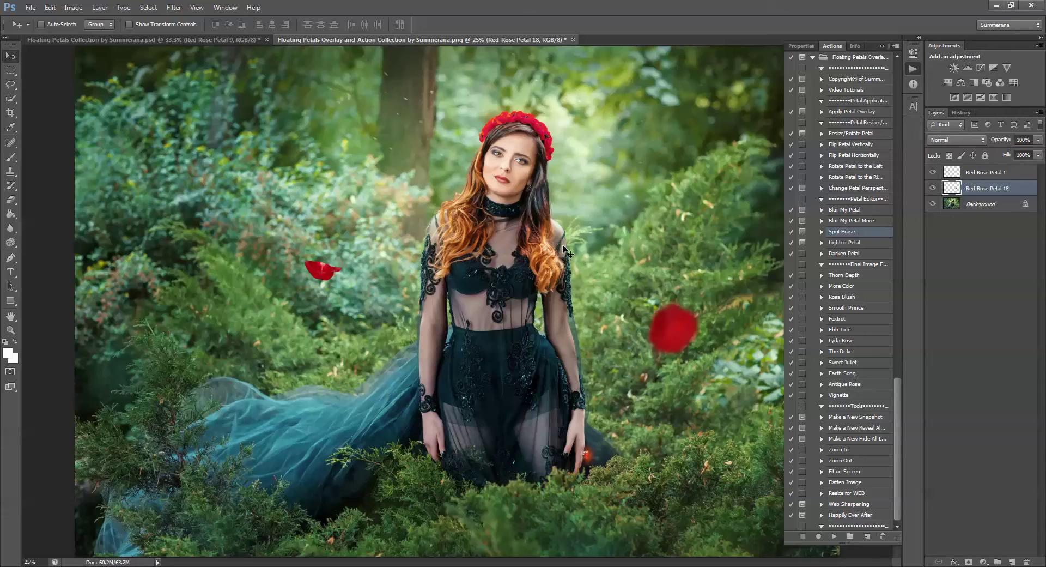
{"action": "left_click", "coordinate": [837, 245]}
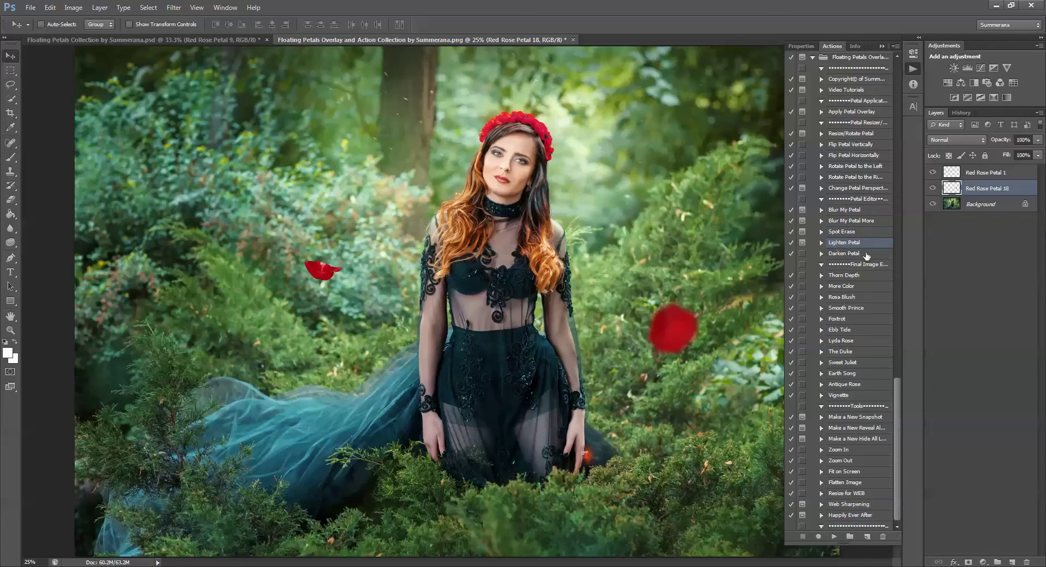
{"action": "left_click", "coordinate": [957, 175]}
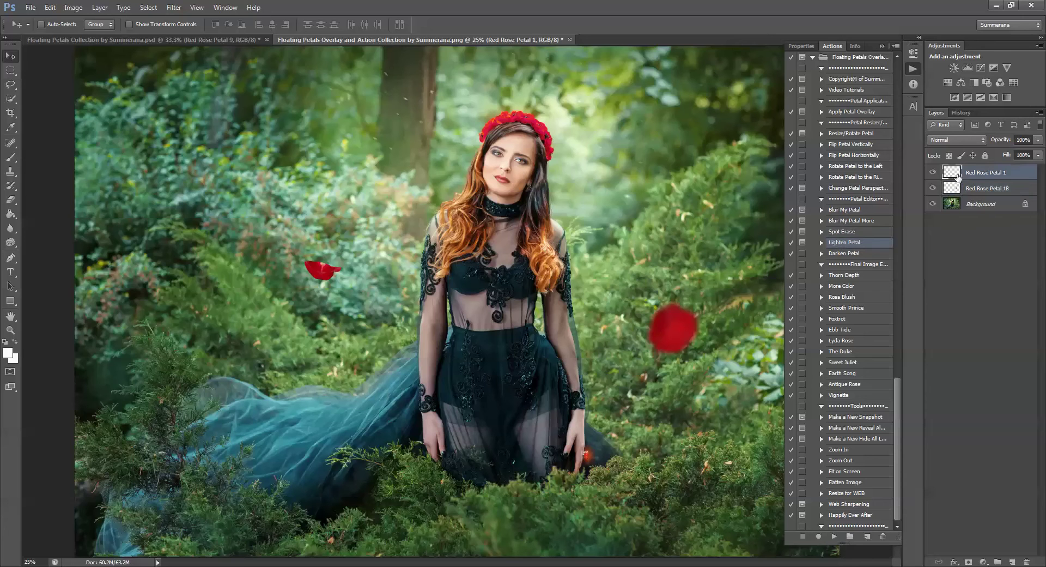
- Darken the left petal with a clipped layer from the Darken Petal action
{"action": "left_click", "coordinate": [933, 173]}
{"action": "left_click", "coordinate": [933, 173]}
{"action": "left_click", "coordinate": [844, 253]}
{"action": "left_click", "coordinate": [834, 536]}
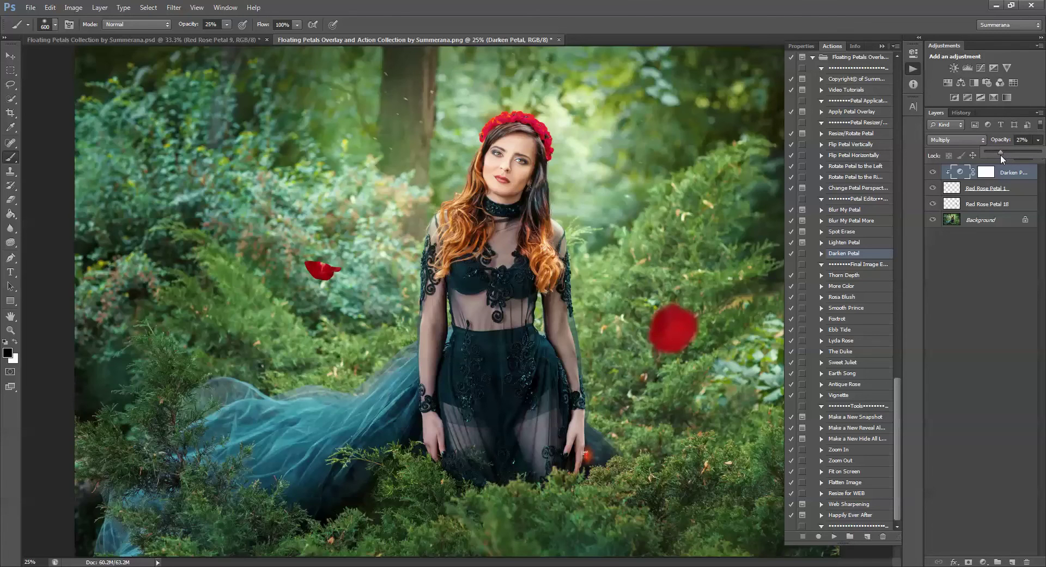
- Select Red Rose Petal 18 and apply the Thorn Depth colour grade
{"action": "left_click", "coordinate": [954, 189]}
{"action": "left_click", "coordinate": [952, 204]}
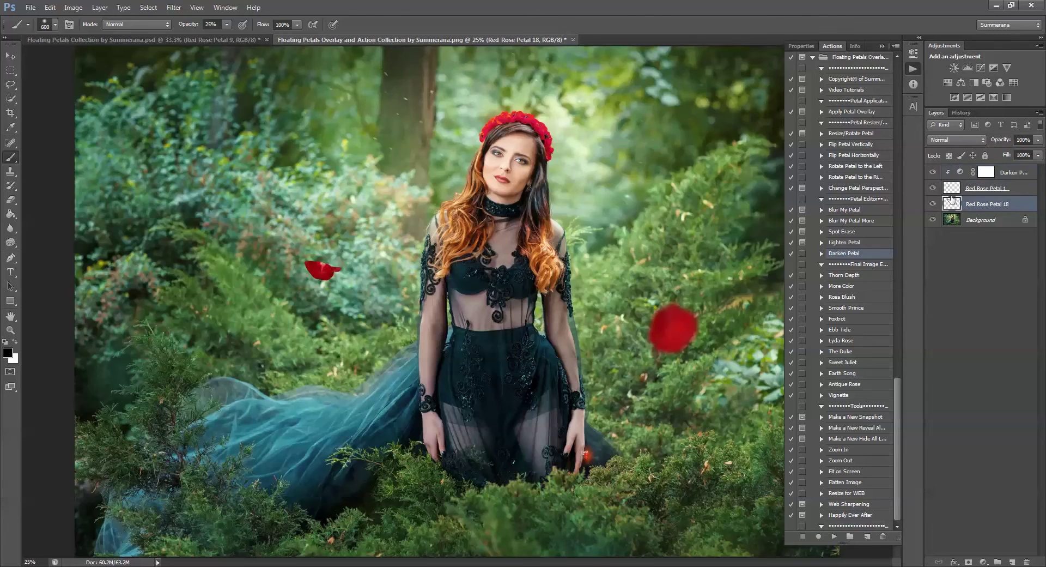
{"action": "left_click", "coordinate": [835, 275]}
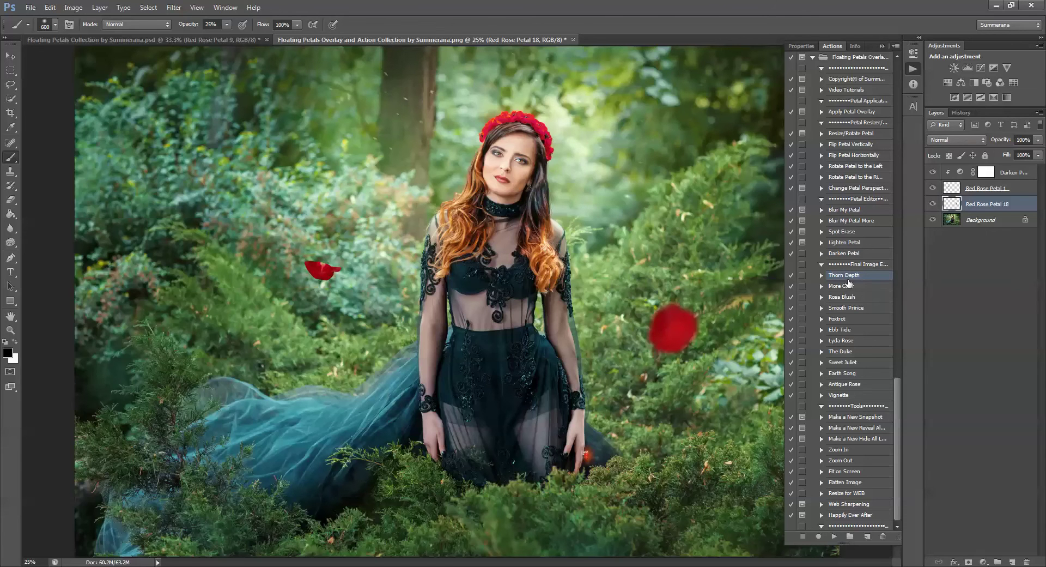
{"action": "left_click", "coordinate": [834, 537]}
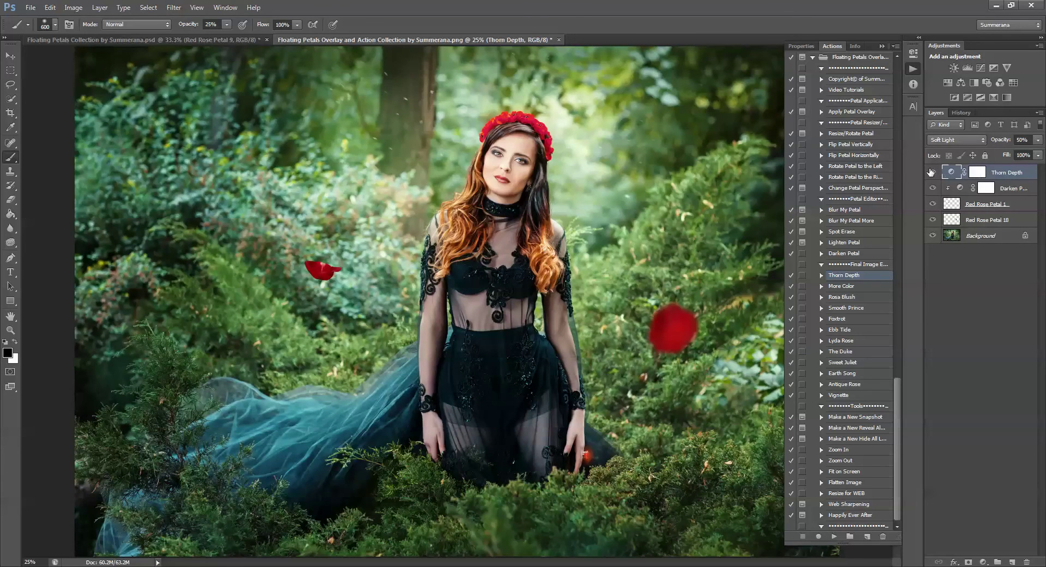
- Lower the Thorn Depth layer's opacity to 24%
{"action": "left_click", "coordinate": [1038, 140]}
{"action": "mouse_move", "coordinate": [1006, 153]}
{"action": "left_mouse_down"}
{"action": "mouse_move", "coordinate": [976, 155]}
{"action": "mouse_move", "coordinate": [992, 151]}
{"action": "left_mouse_up"}
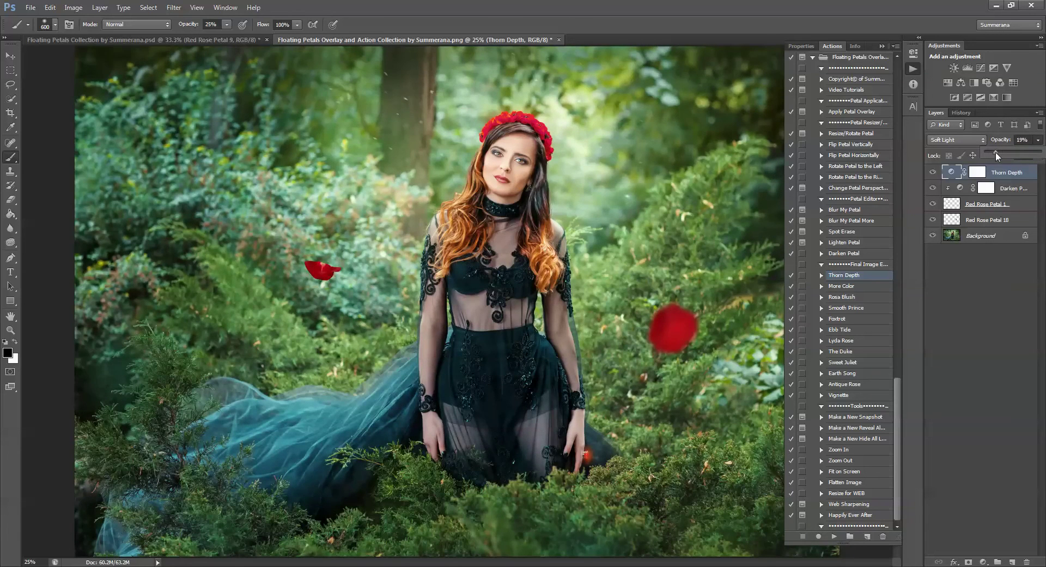
{"action": "left_click", "coordinate": [937, 187]}
- Browse the colour grades and apply The Duke red tint
{"action": "left_click", "coordinate": [864, 284]}
{"action": "left_click", "coordinate": [857, 298]}
{"action": "left_click", "coordinate": [851, 308]}
{"action": "left_click", "coordinate": [850, 319]}
{"action": "left_click", "coordinate": [848, 329]}
{"action": "left_click", "coordinate": [846, 341]}
{"action": "left_click", "coordinate": [845, 354]}
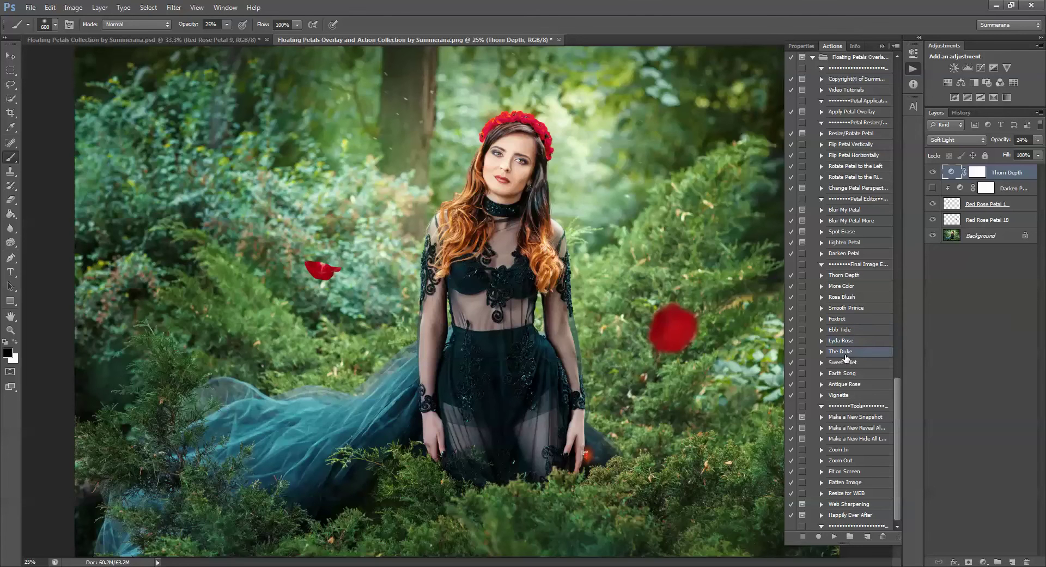
{"action": "left_click", "coordinate": [835, 536]}
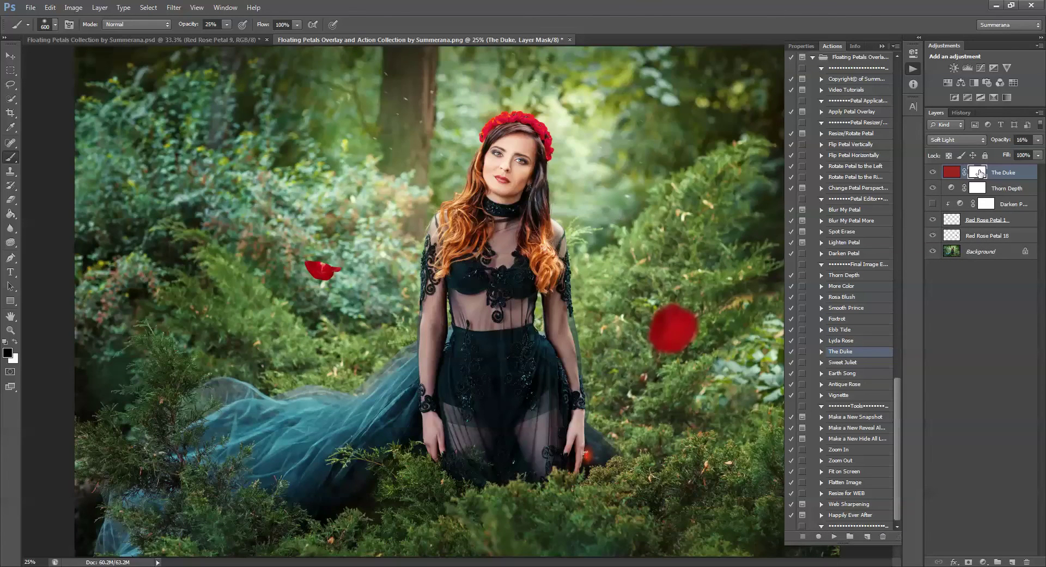
- Ease The Duke layer to 14% opacity and add the Vignette overlay
{"action": "left_click", "coordinate": [1038, 140]}
{"action": "left_click", "coordinate": [847, 374]}
{"action": "left_click", "coordinate": [847, 385]}
{"action": "left_click", "coordinate": [838, 394]}
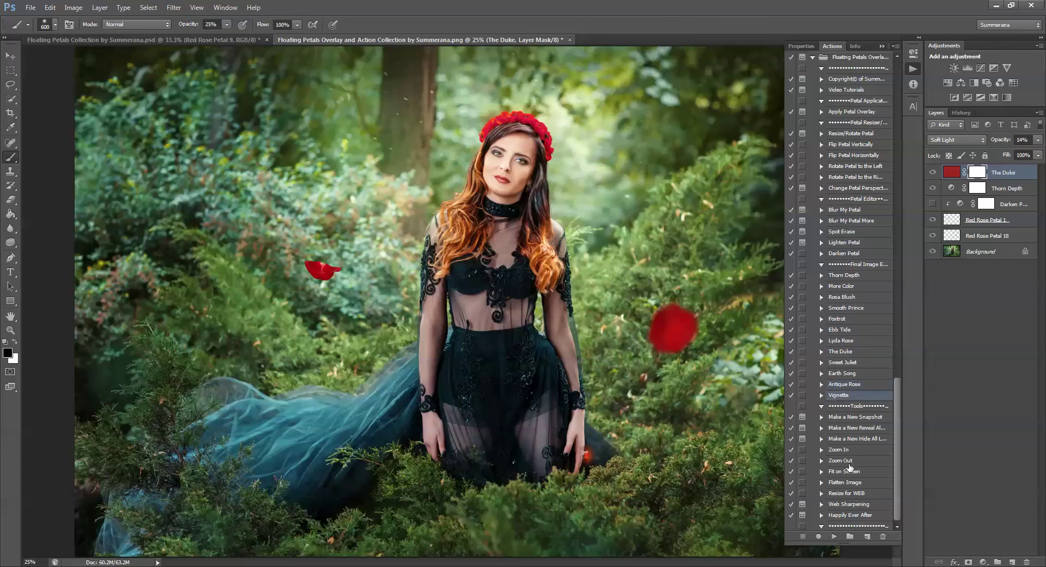
{"action": "left_click", "coordinate": [834, 536]}
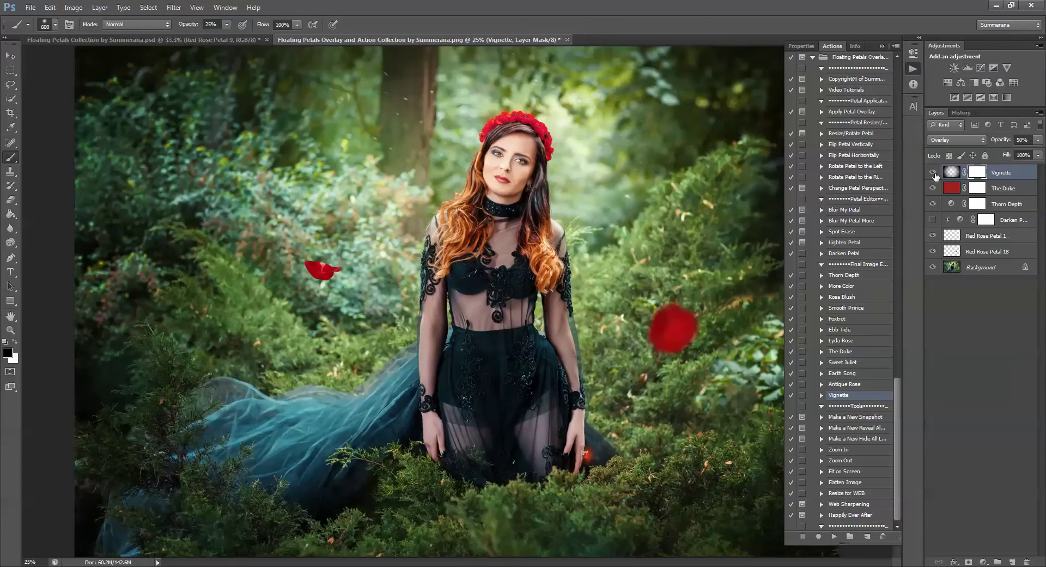
{"action": "left_click", "coordinate": [853, 417]}
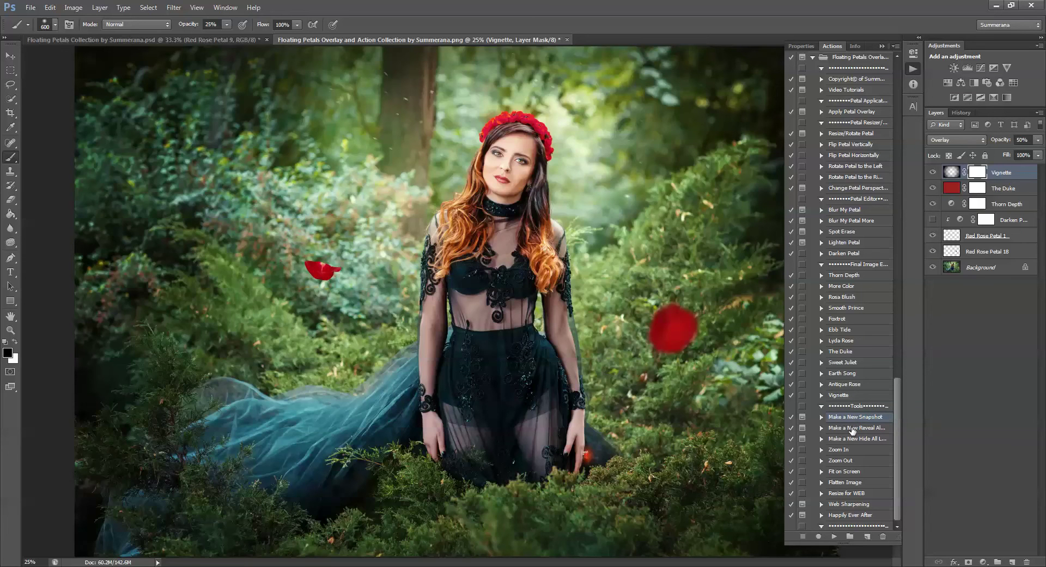
{"action": "left_click", "coordinate": [843, 449]}
{"action": "left_click", "coordinate": [834, 536]}
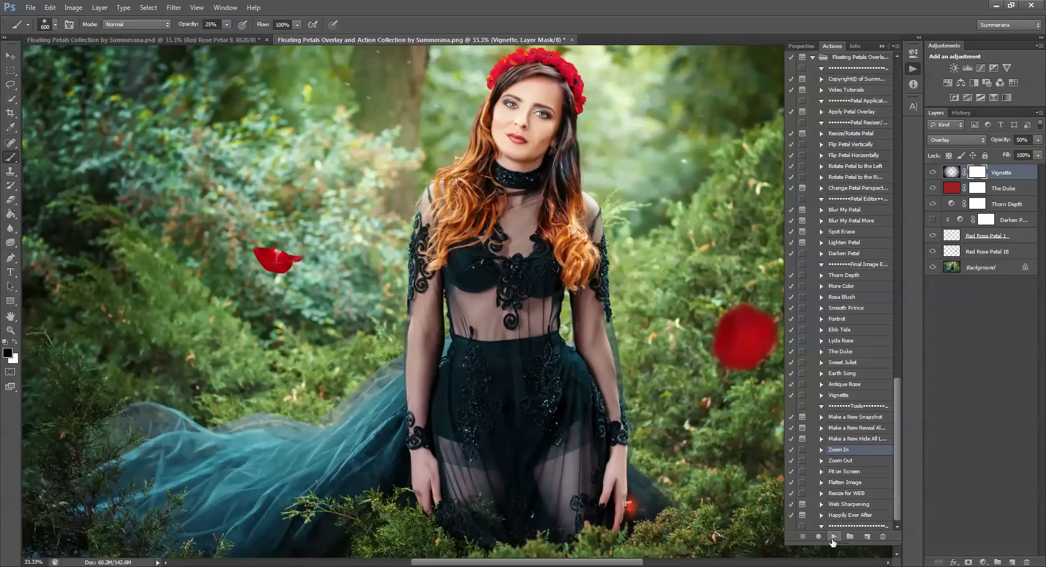
{"action": "left_click", "coordinate": [833, 538]}
{"action": "left_click", "coordinate": [847, 460]}
{"action": "left_click", "coordinate": [845, 471]}
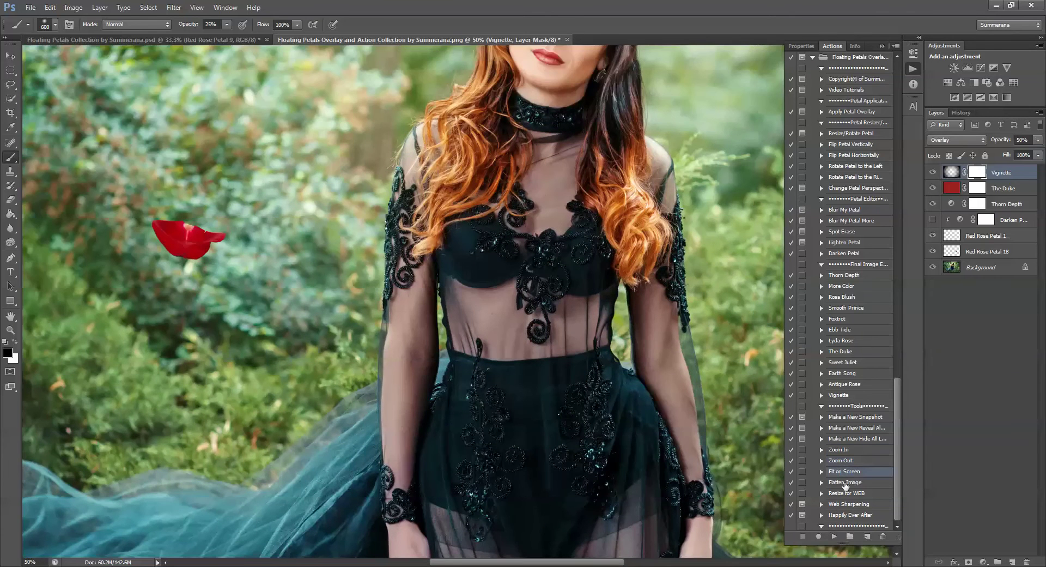
{"action": "left_click", "coordinate": [833, 536]}
{"action": "left_click", "coordinate": [844, 483]}
{"action": "left_click", "coordinate": [842, 493]}
{"action": "left_click", "coordinate": [847, 505]}
{"action": "left_click", "coordinate": [846, 516]}
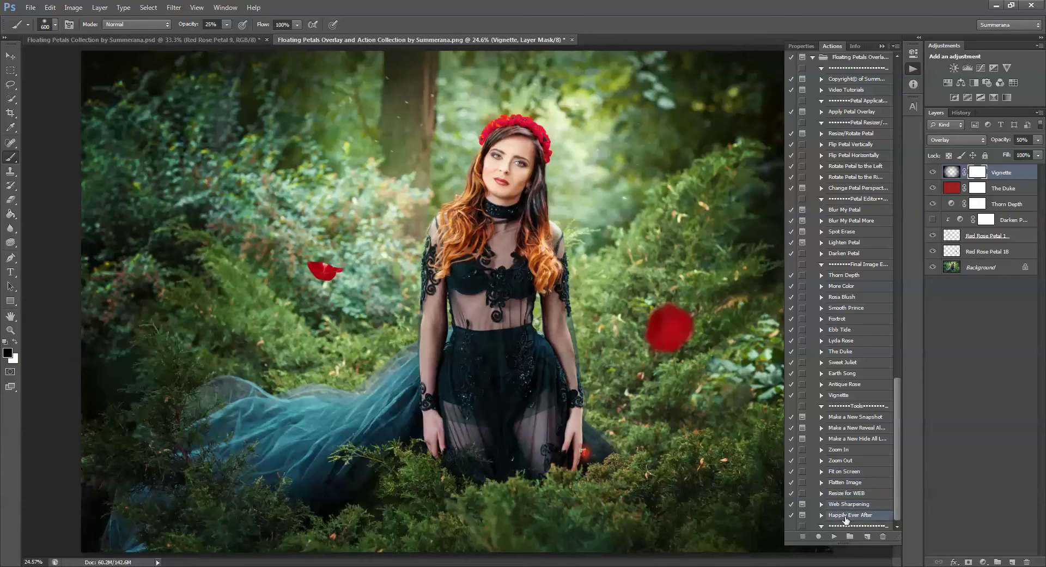
{"action": "left_click", "coordinate": [10, 56]}
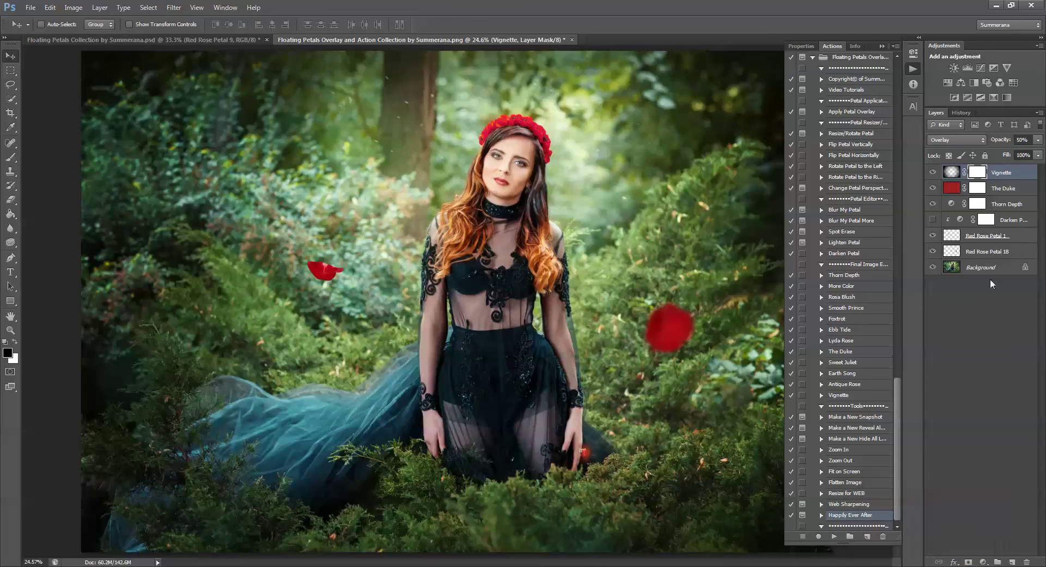
{"action": "left_click", "coordinate": [957, 234]}
{"action": "left_click", "coordinate": [953, 252]}
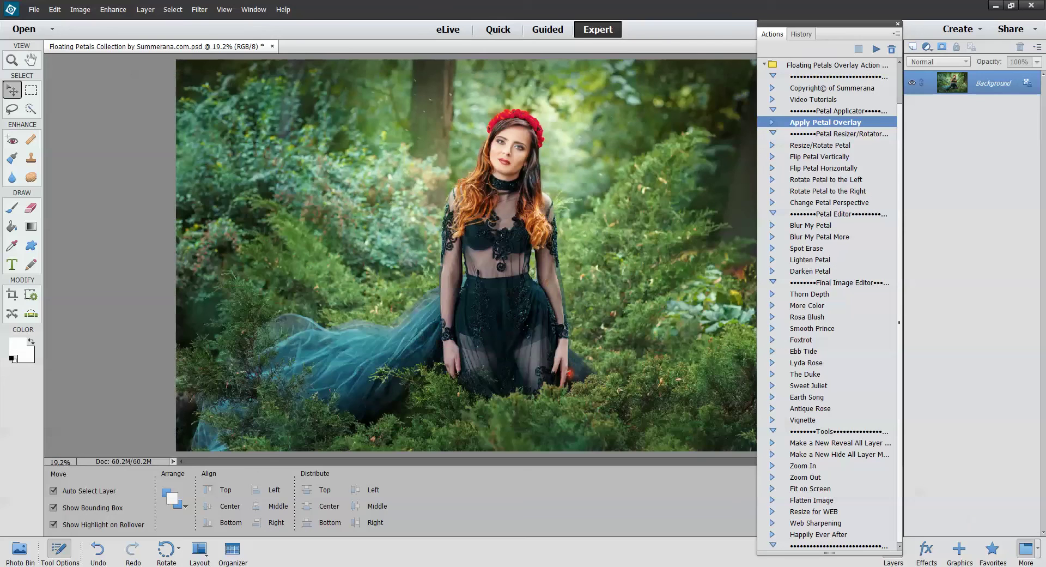
- In Photoshop Elements, place Red Rose Petal 17 via Apply Petal Overlay with proportions constrained
{"action": "left_click", "coordinate": [876, 50]}
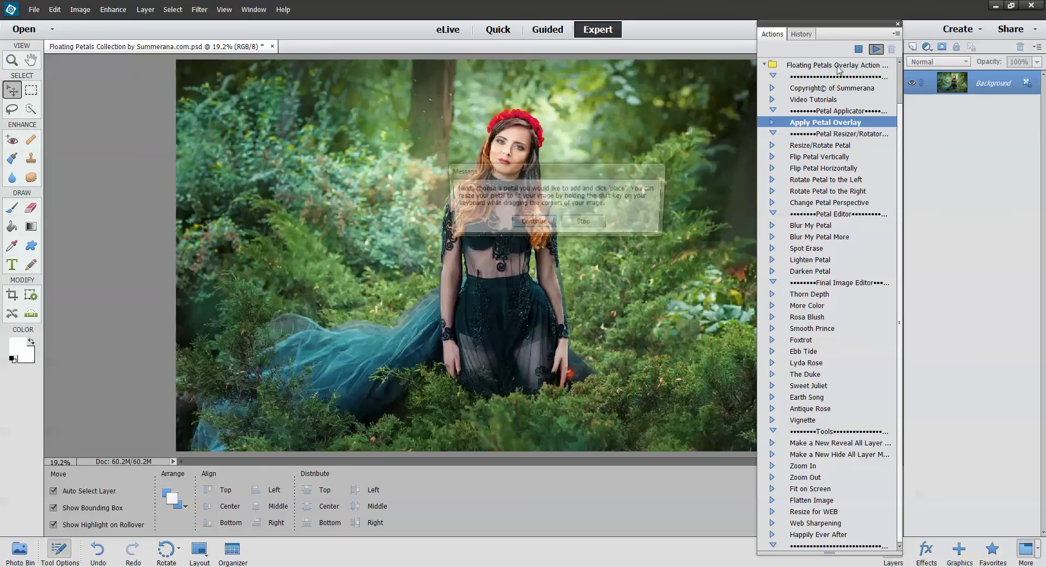
{"action": "left_click", "coordinate": [532, 223]}
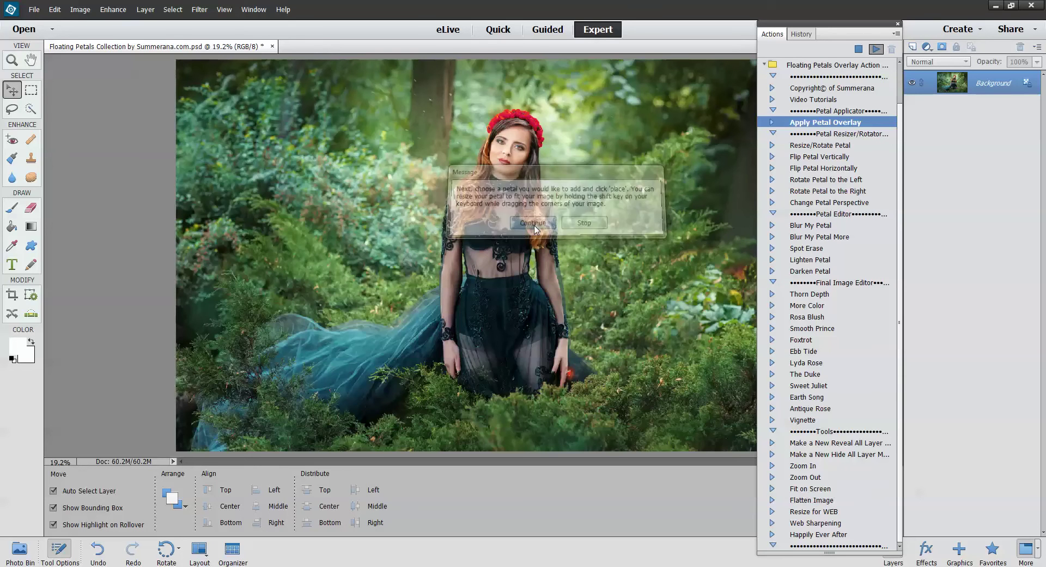
{"action": "left_click", "coordinate": [621, 354]}
{"action": "scroll", "coordinate": [622, 357], "scroll_direction": "down", "scroll_amount": 2}
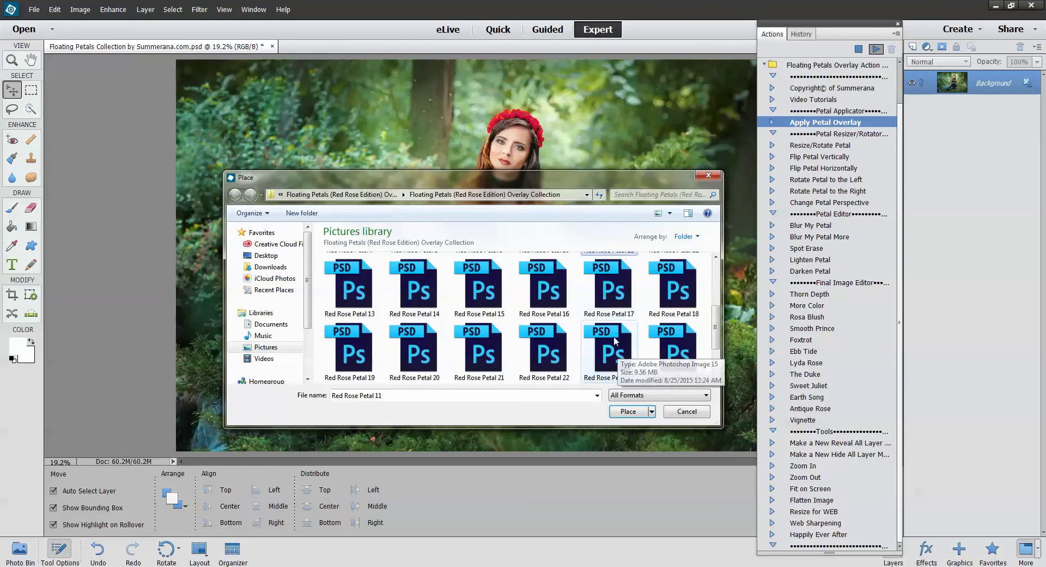
{"action": "left_click", "coordinate": [611, 288]}
{"action": "left_click", "coordinate": [628, 411]}
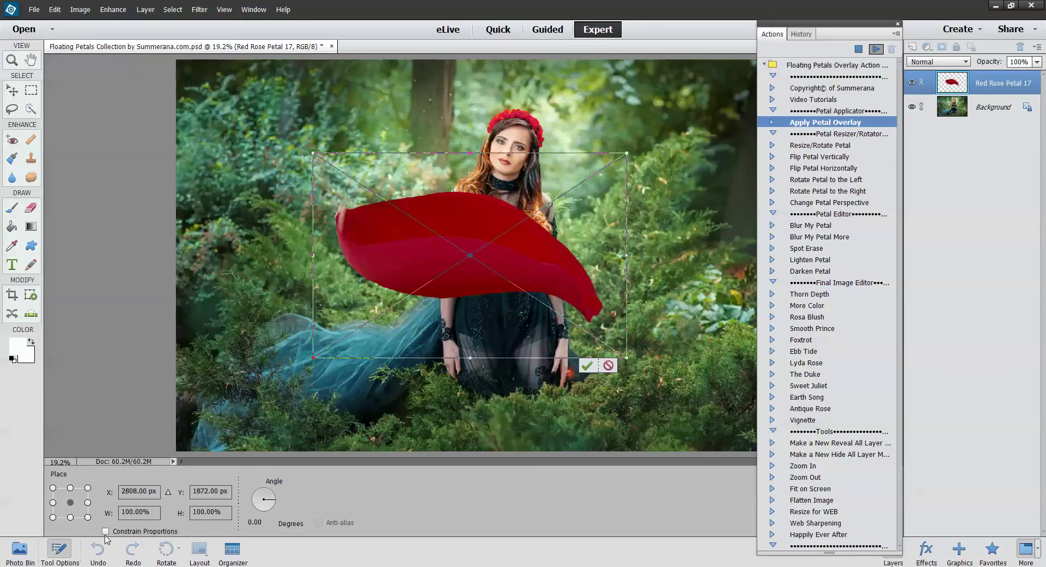
{"action": "left_click", "coordinate": [106, 532]}
- Shrink the petal and move it into the foliage left of the woman
{"action": "left_click_drag", "start_coordinate": [627, 154], "coordinate": [339, 289]}
{"action": "left_click_drag", "start_coordinate": [343, 331], "coordinate": [310, 198]}
{"action": "left_click", "coordinate": [293, 237]}
- Apply Change Petal Perspective to stretch the petal slightly at an angle
{"action": "left_click", "coordinate": [825, 145]}
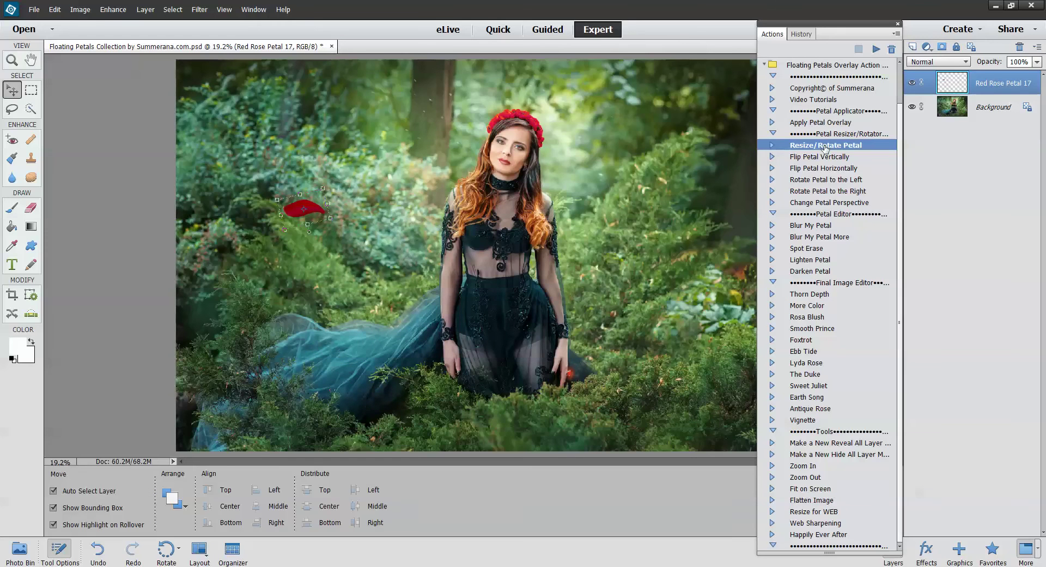
{"action": "left_click", "coordinate": [821, 158]}
{"action": "left_click", "coordinate": [818, 170]}
{"action": "left_click", "coordinate": [818, 191]}
{"action": "left_click", "coordinate": [816, 205]}
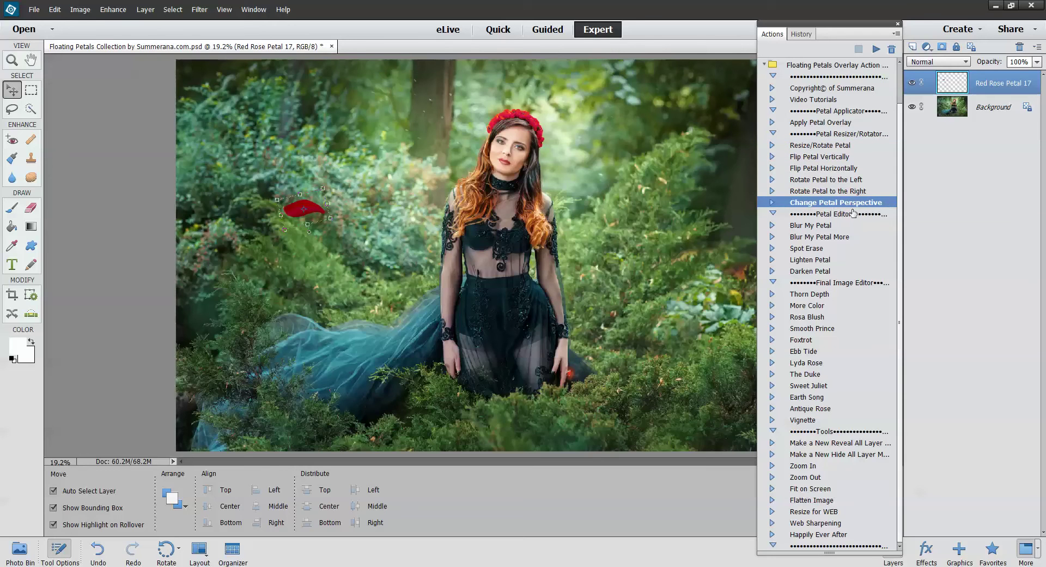
{"action": "left_click", "coordinate": [876, 49]}
{"action": "left_click", "coordinate": [529, 226]}
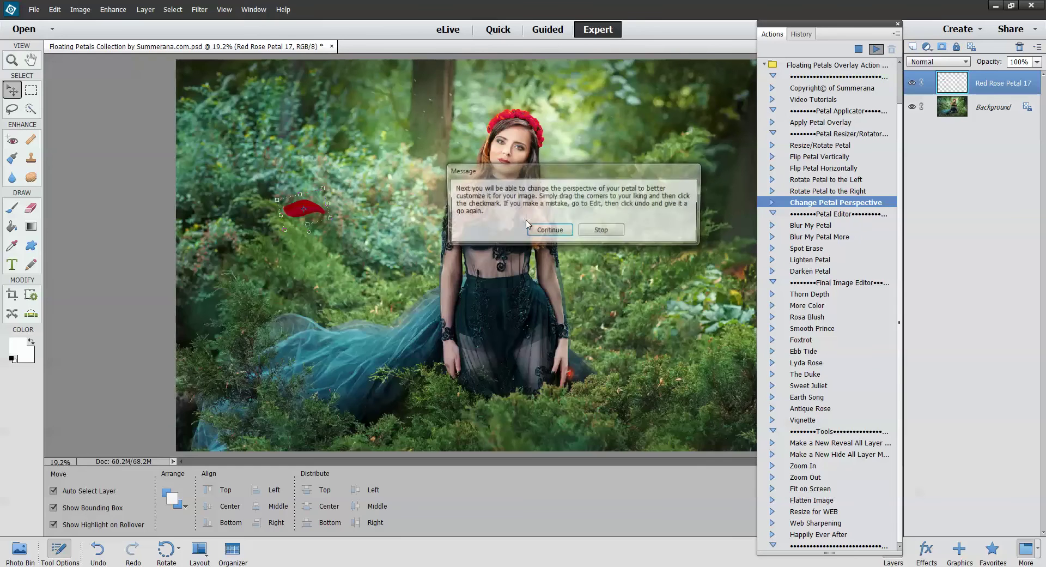
{"action": "left_click", "coordinate": [544, 232]}
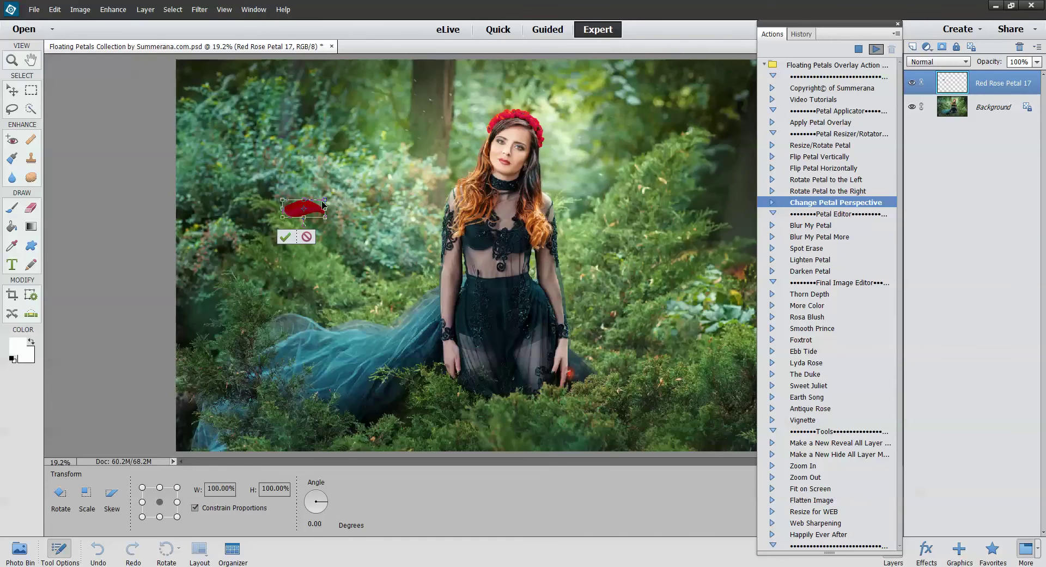
{"action": "left_click_drag", "start_coordinate": [325, 202], "coordinate": [322, 205]}
{"action": "left_click", "coordinate": [290, 236]}
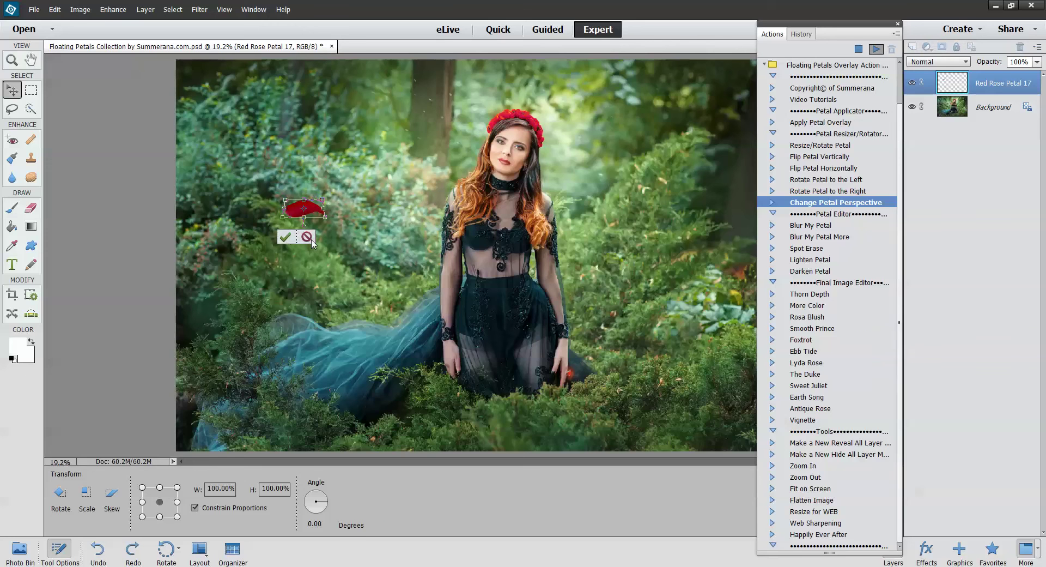
{"action": "left_click", "coordinate": [785, 205]}
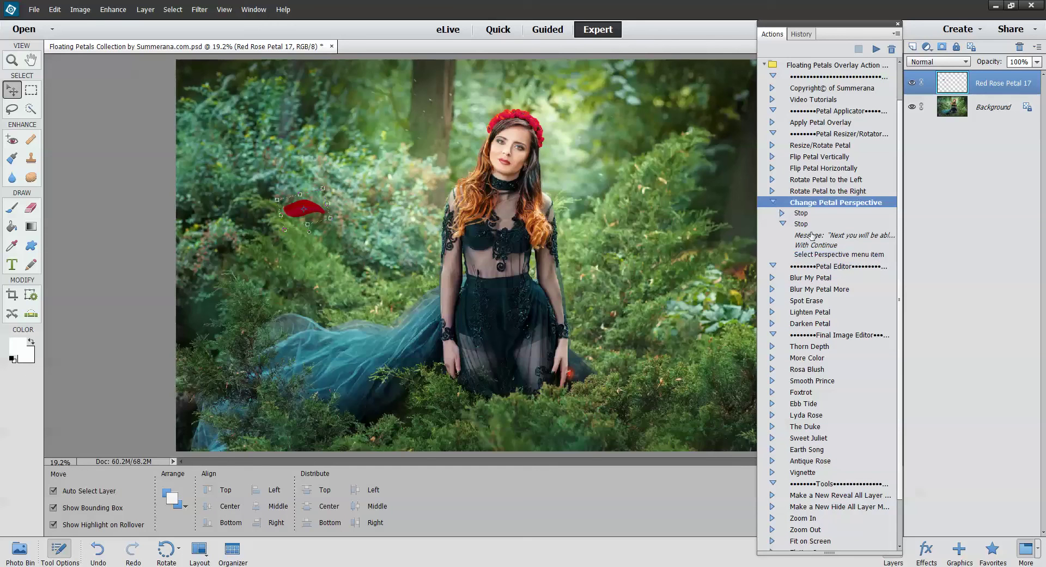
- Add a Thorn Depth Luminosity layer at 11% opacity, then play Rosa Blush for a 25% Soft Light layer
{"action": "left_click", "coordinate": [772, 203]}
{"action": "left_click", "coordinate": [817, 237]}
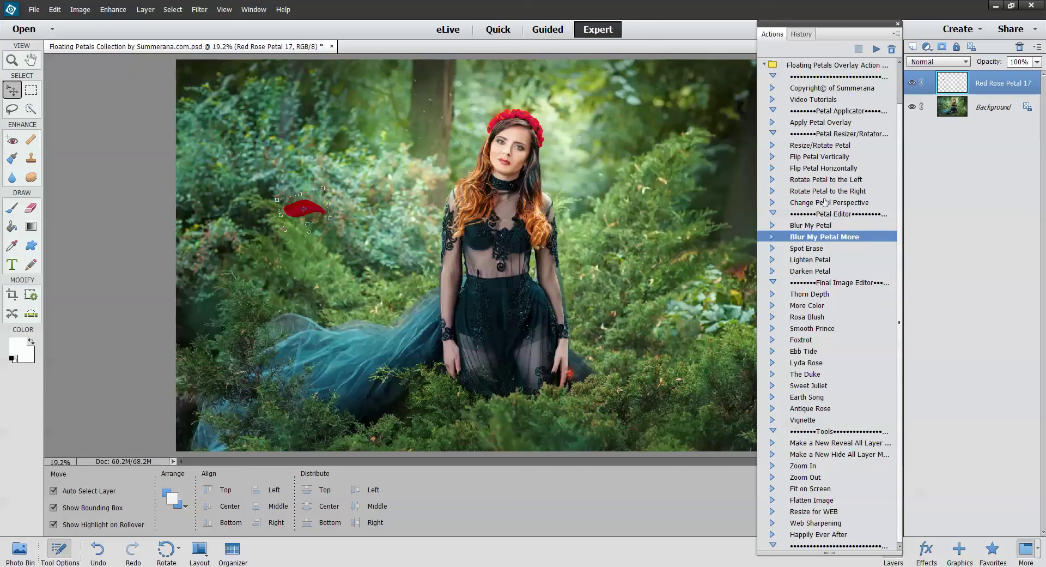
{"action": "left_click", "coordinate": [806, 272]}
{"action": "left_click", "coordinate": [807, 293]}
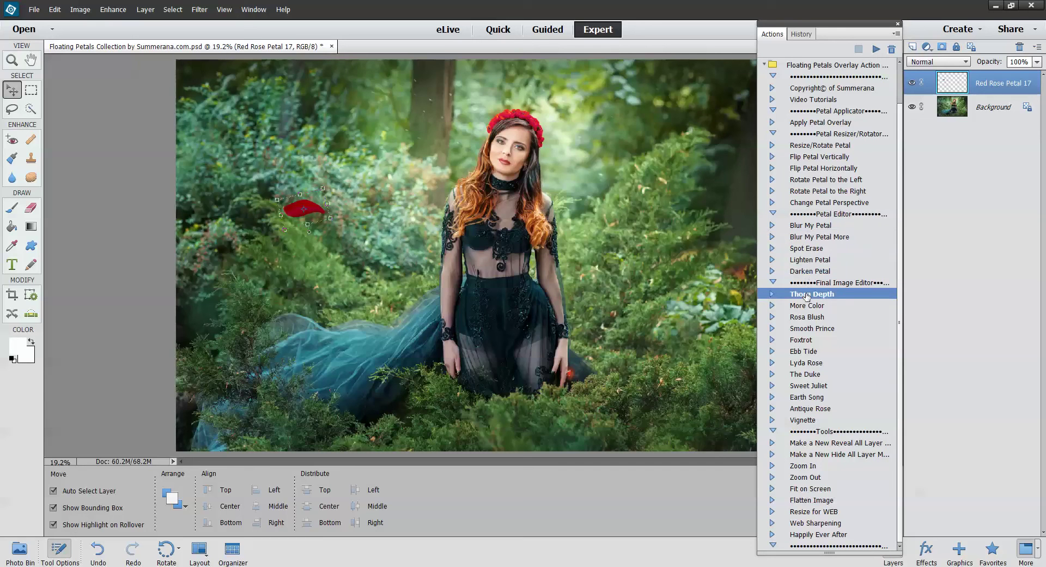
{"action": "left_click", "coordinate": [876, 49]}
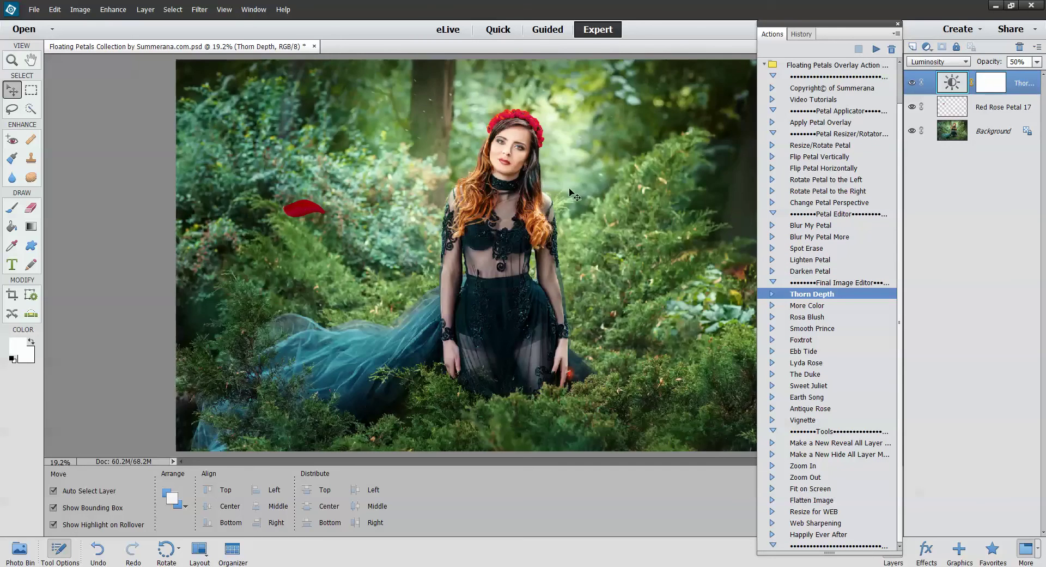
{"action": "left_click", "coordinate": [1037, 62]}
{"action": "left_click_drag", "start_coordinate": [1015, 75], "coordinate": [992, 80]}
{"action": "left_click", "coordinate": [817, 316]}
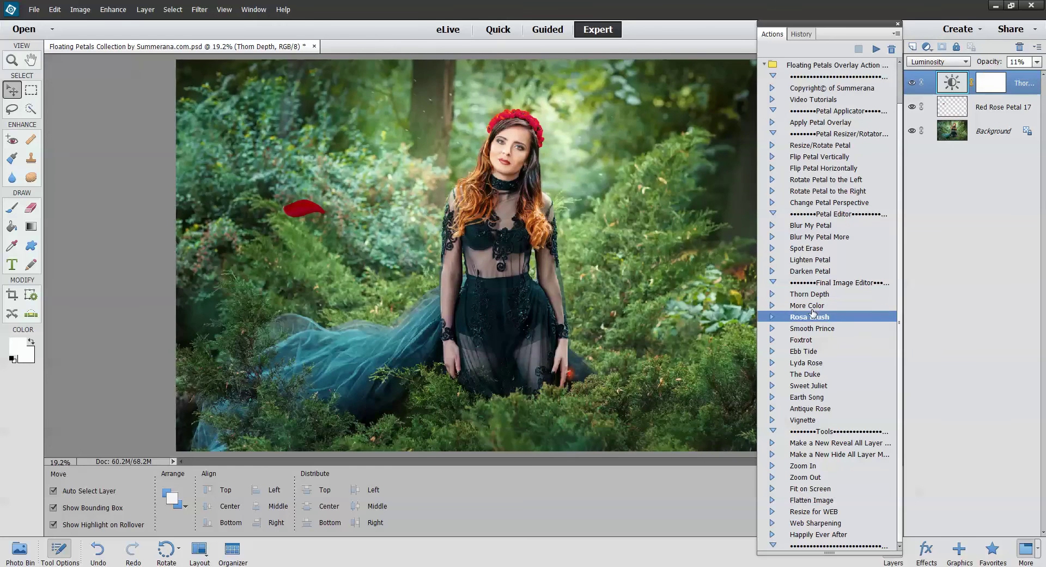
{"action": "left_click", "coordinate": [875, 49]}
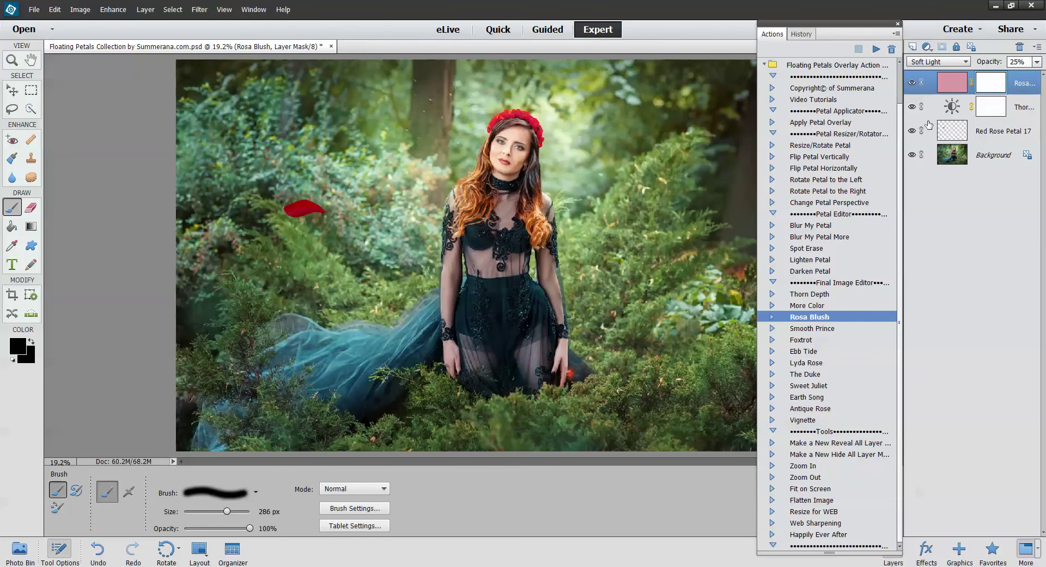
- Play Smooth Prince and lower its Soft Light colour layer to 15% opacity
{"action": "left_click", "coordinate": [810, 329]}
{"action": "left_click", "coordinate": [875, 49]}
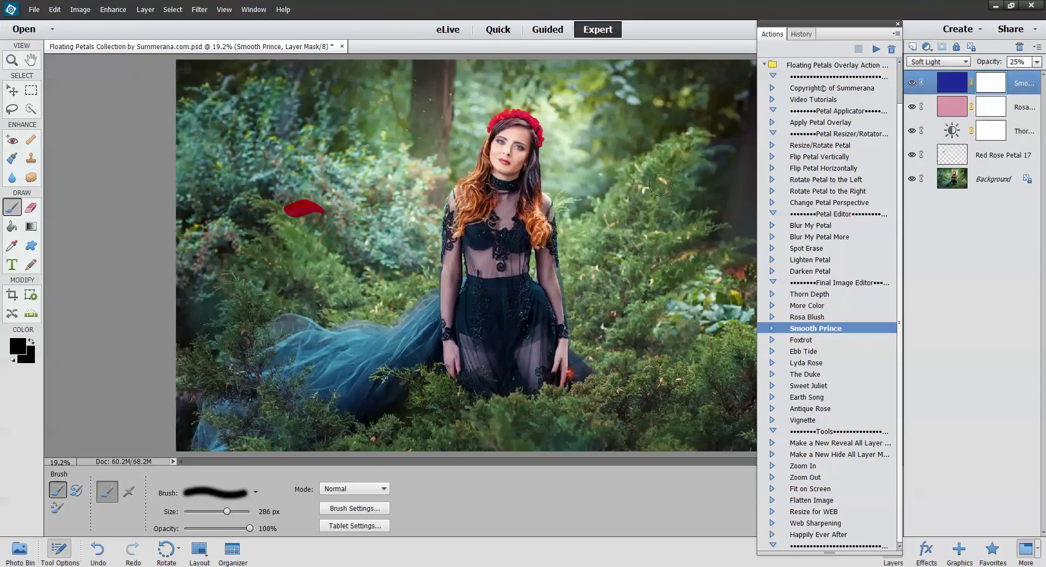
{"action": "left_click", "coordinate": [1037, 61]}
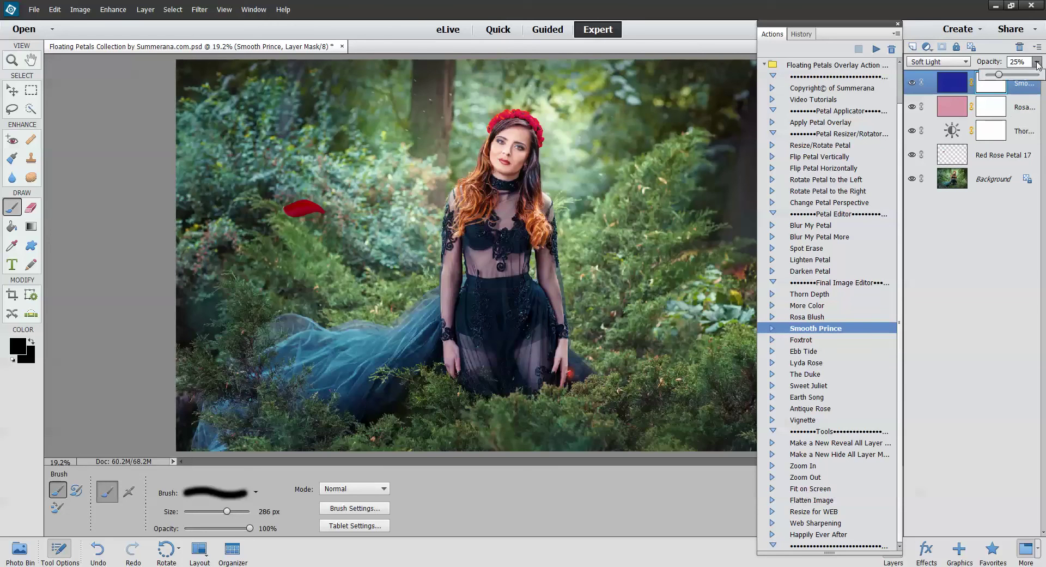
{"action": "left_click_drag", "start_coordinate": [999, 74], "coordinate": [994, 77]}
{"action": "left_click", "coordinate": [807, 386]}
- Play Antique Rose at 8% opacity, then pick the Vignette reveal-all layer mask action
{"action": "left_click", "coordinate": [809, 408]}
{"action": "left_click", "coordinate": [875, 49]}
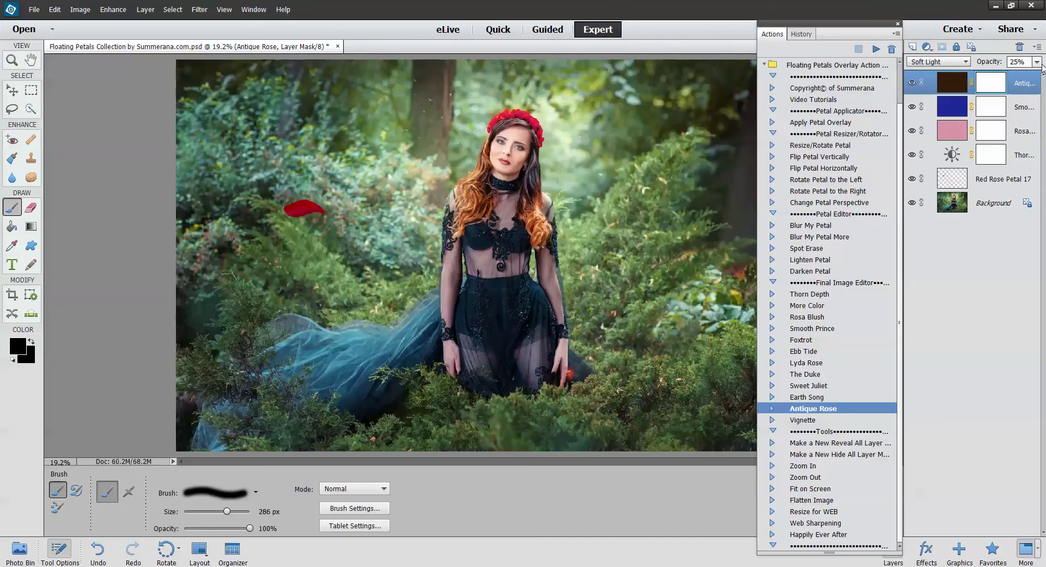
{"action": "left_click", "coordinate": [1037, 62]}
{"action": "left_click_drag", "start_coordinate": [998, 76], "coordinate": [991, 78]}
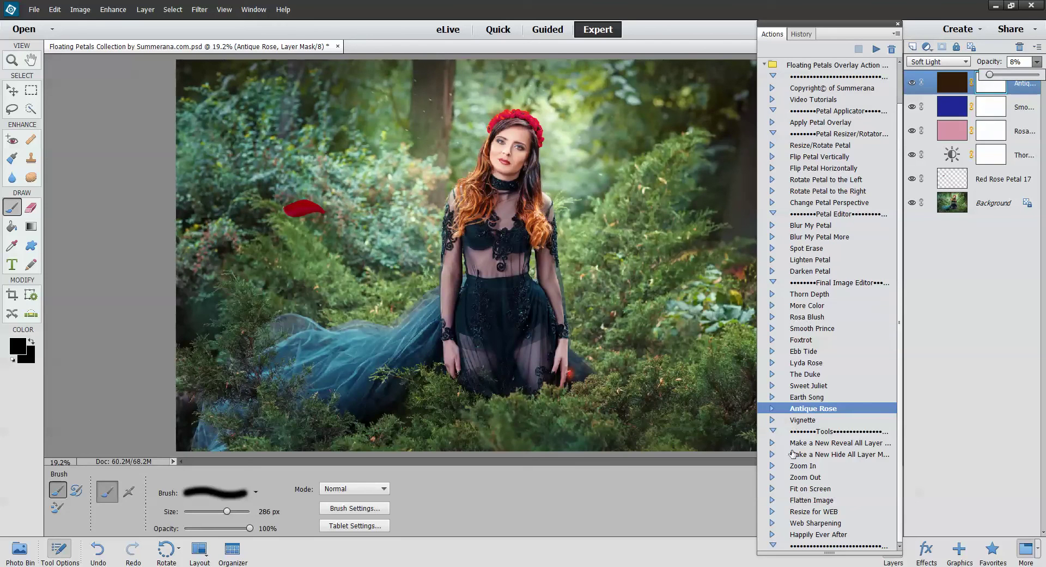
{"action": "left_click", "coordinate": [801, 423]}
{"action": "left_click", "coordinate": [807, 445]}
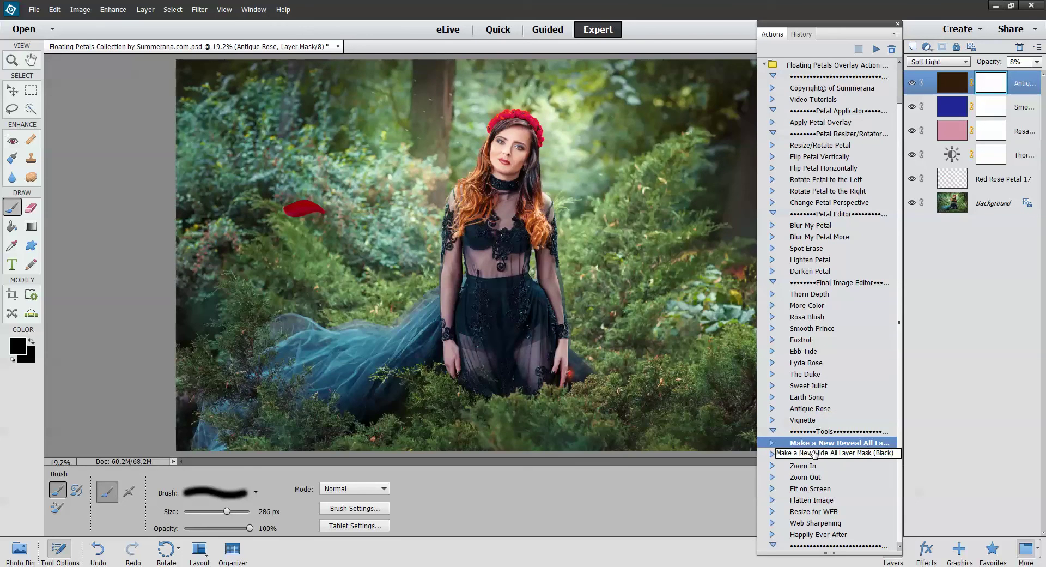
{"action": "left_click", "coordinate": [808, 466]}
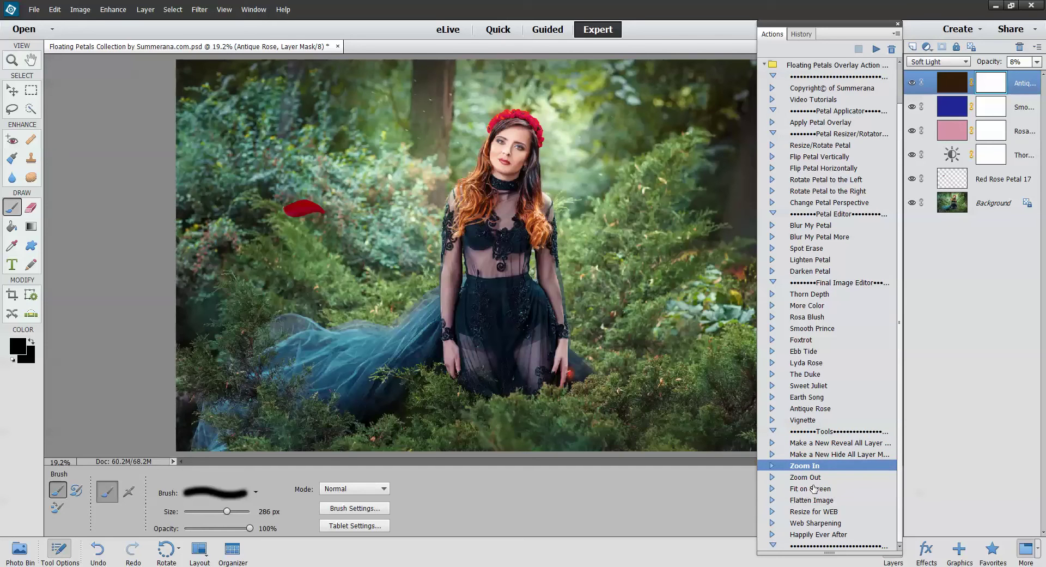
{"action": "left_click", "coordinate": [813, 487]}
{"action": "left_click", "coordinate": [815, 501]}
{"action": "left_click", "coordinate": [817, 511]}
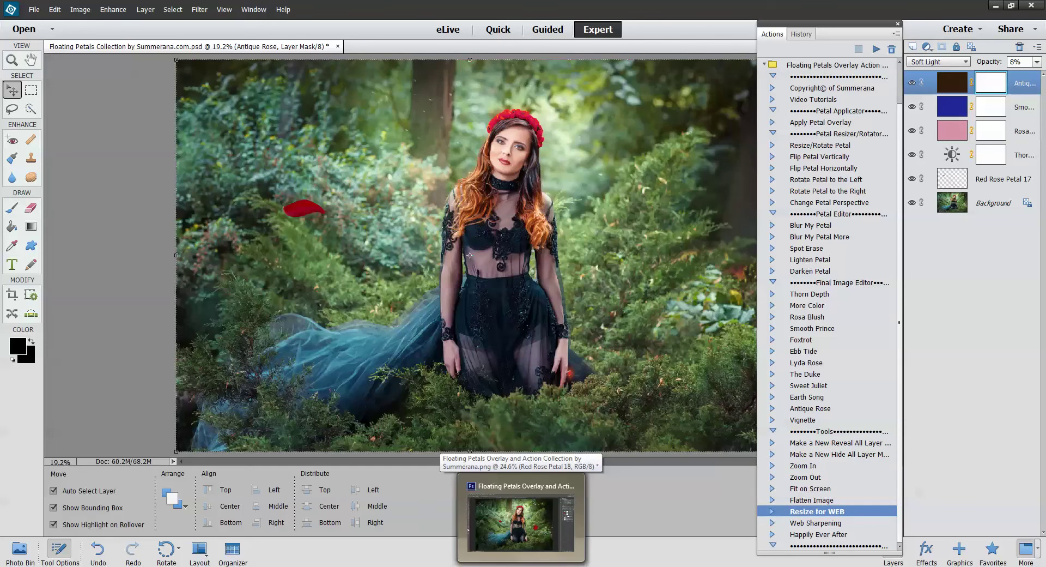